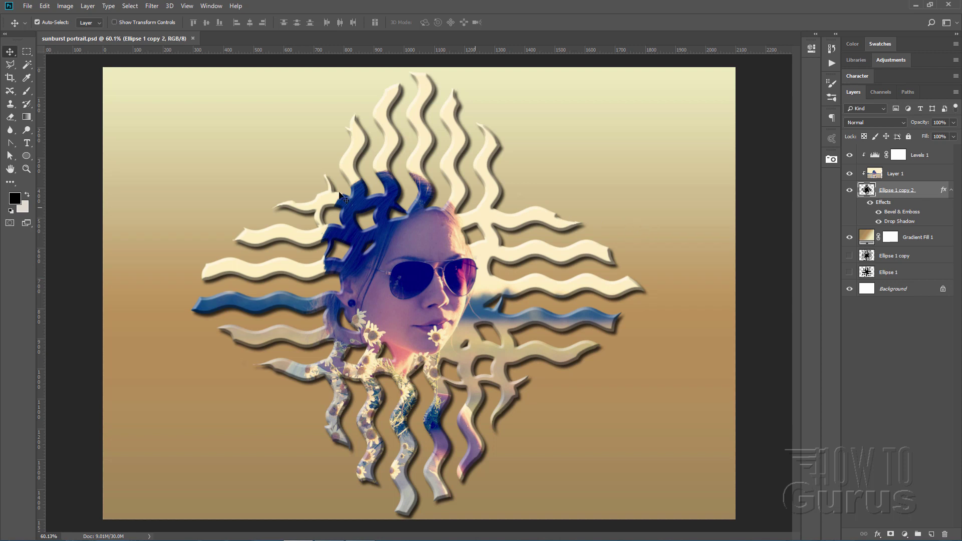
# Step: Close sunburst portrait.psd and create a new document from the Default Photoshop Size preset, 7 x 5 in at 300 ppi
pyautogui.scroll(1, 623, 195)
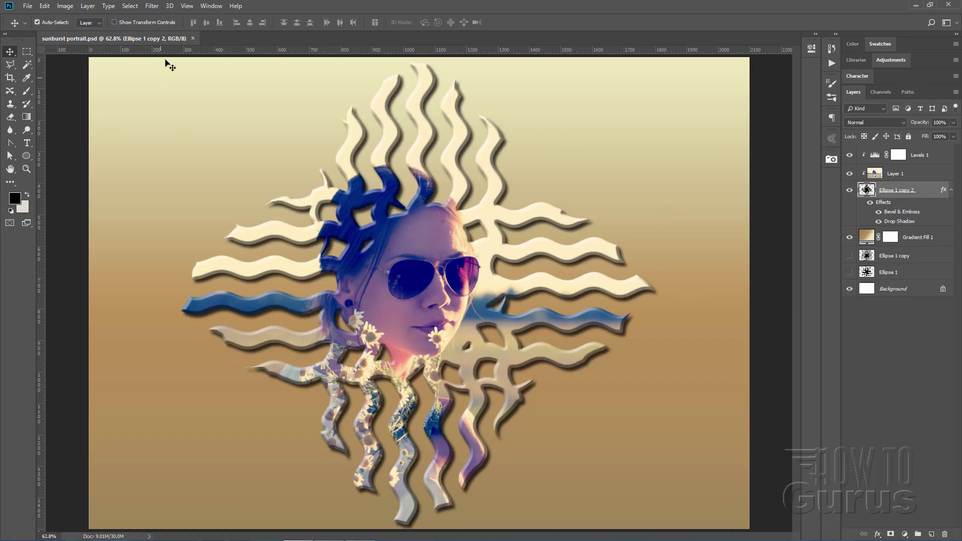
pyautogui.click(193, 38)
pyautogui.click(27, 6)
pyautogui.click(36, 17)
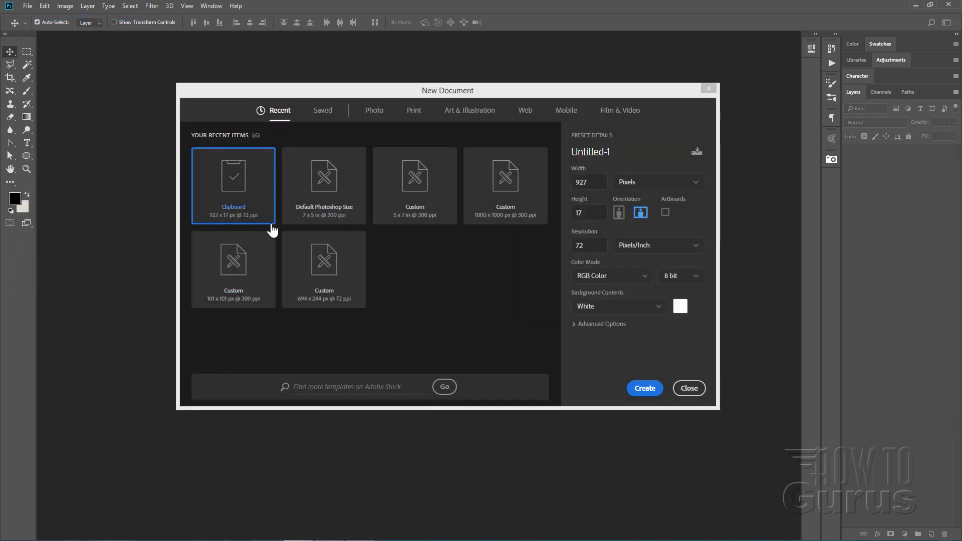
pyautogui.click(330, 193)
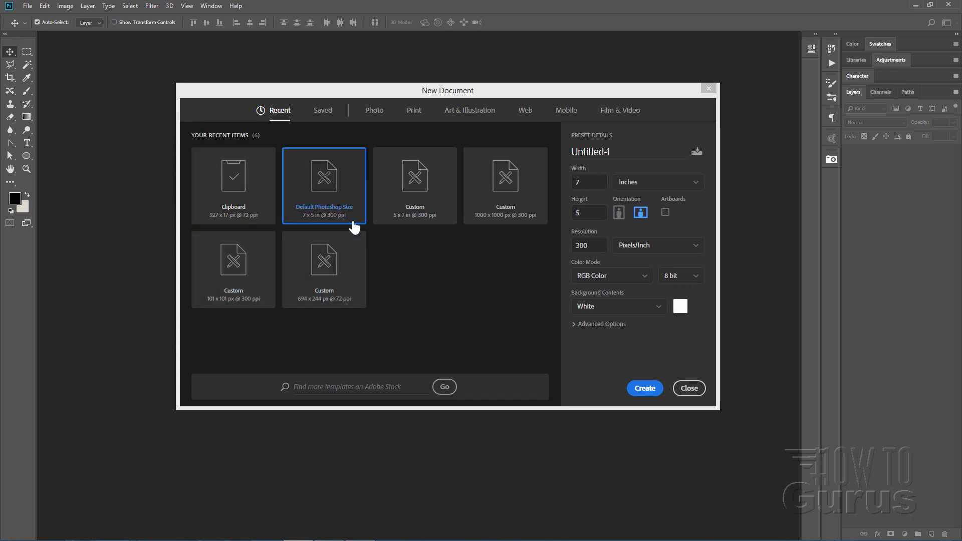
pyautogui.click(644, 393)
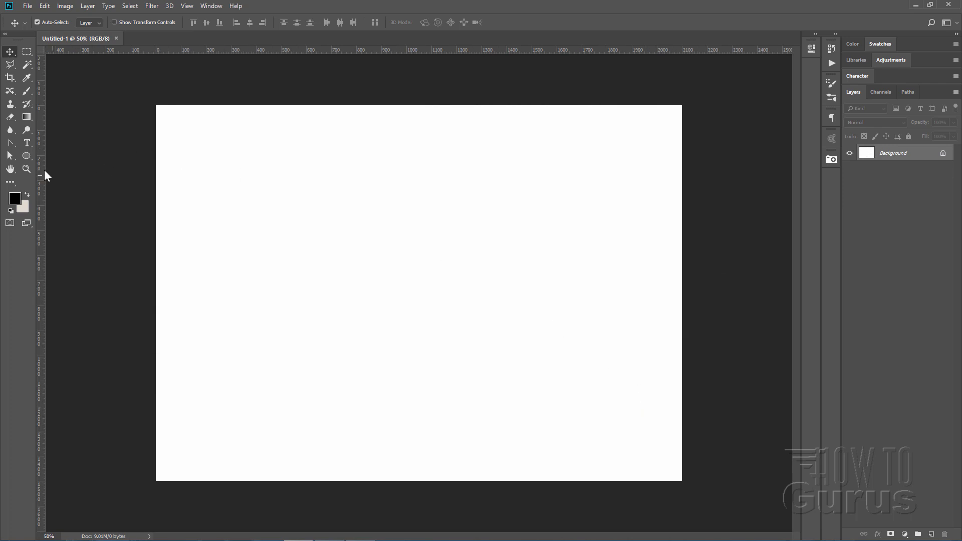
# Step: Draw a black circle about 1022 px in diameter from its center near the middle of the canvas, with a 0 px stroke
pyautogui.click(27, 169)
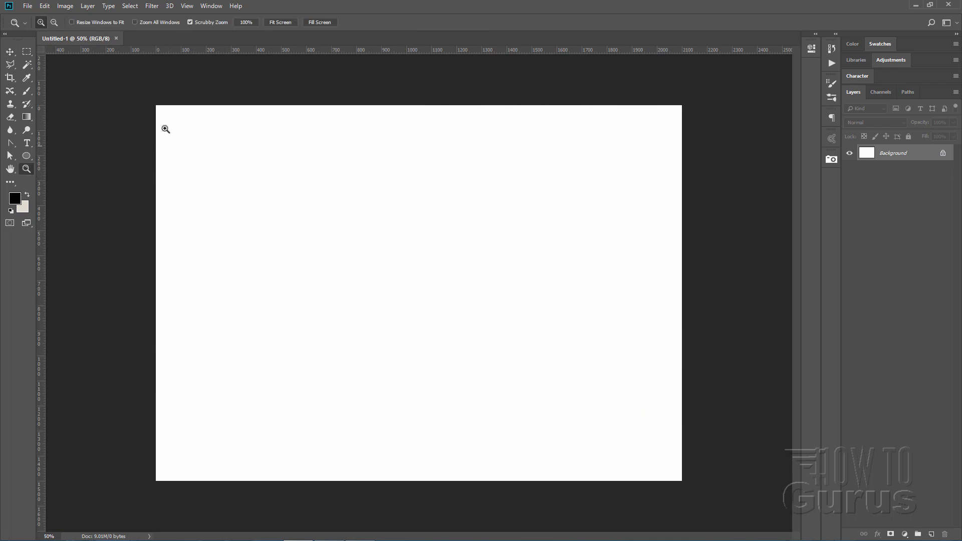
pyautogui.click(280, 23)
pyautogui.click(10, 52)
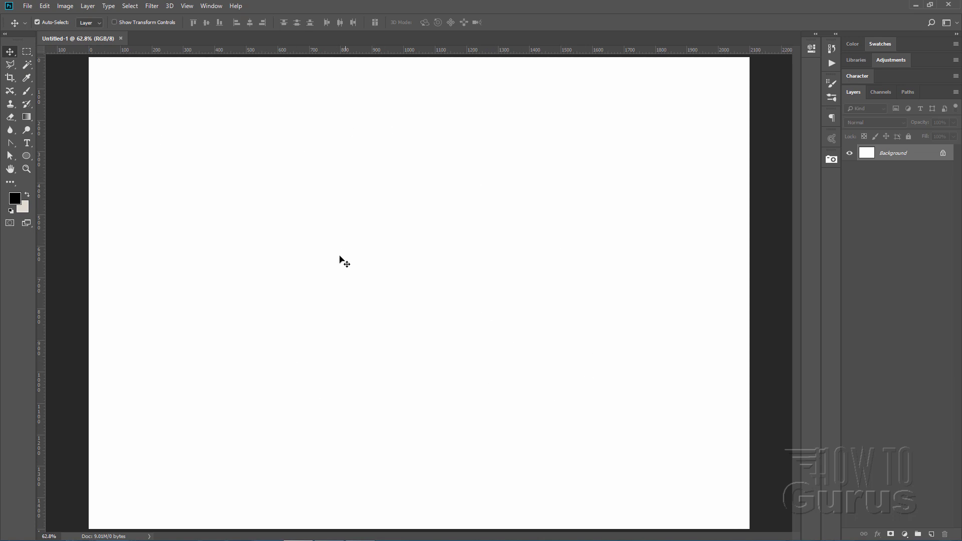
pyautogui.click(26, 156)
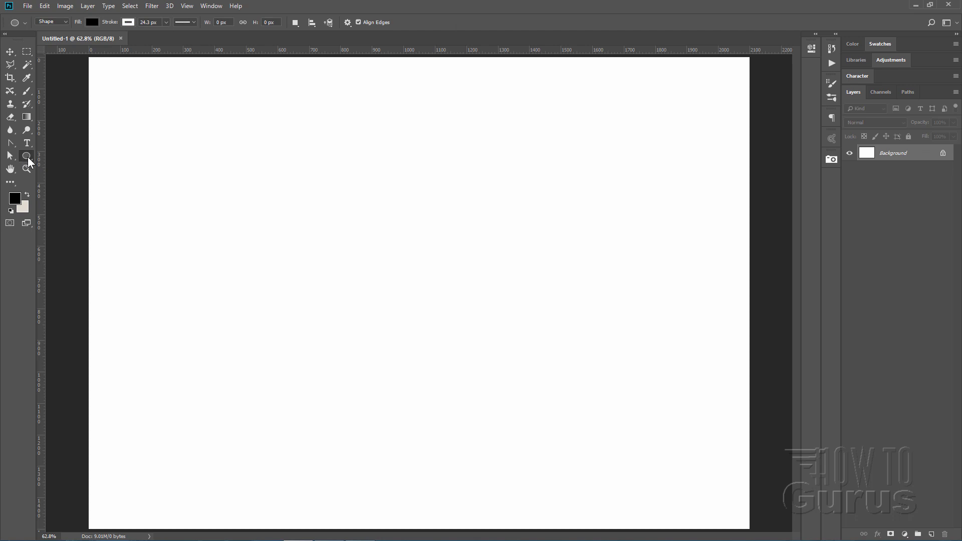
pyautogui.rightClick(29, 152)
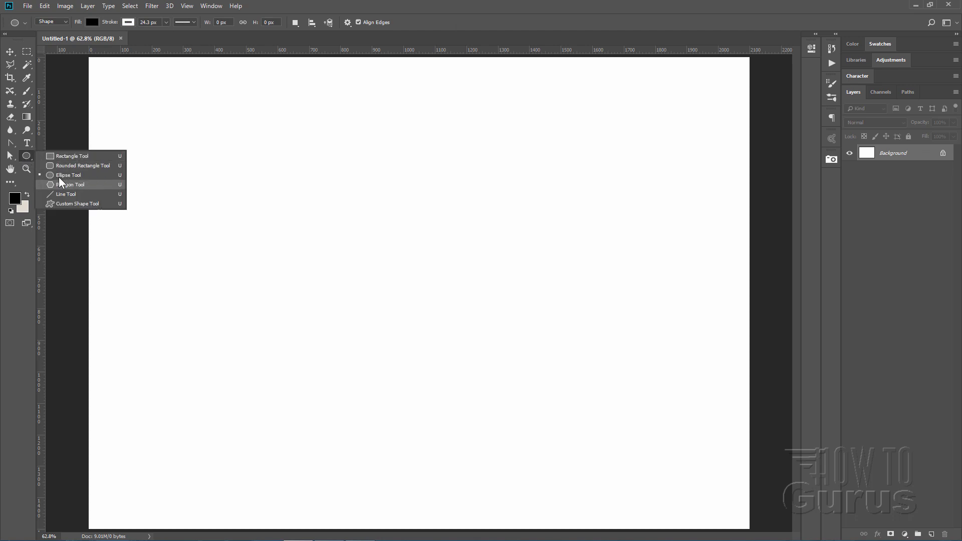
pyautogui.click(29, 157)
pyautogui.click(348, 22)
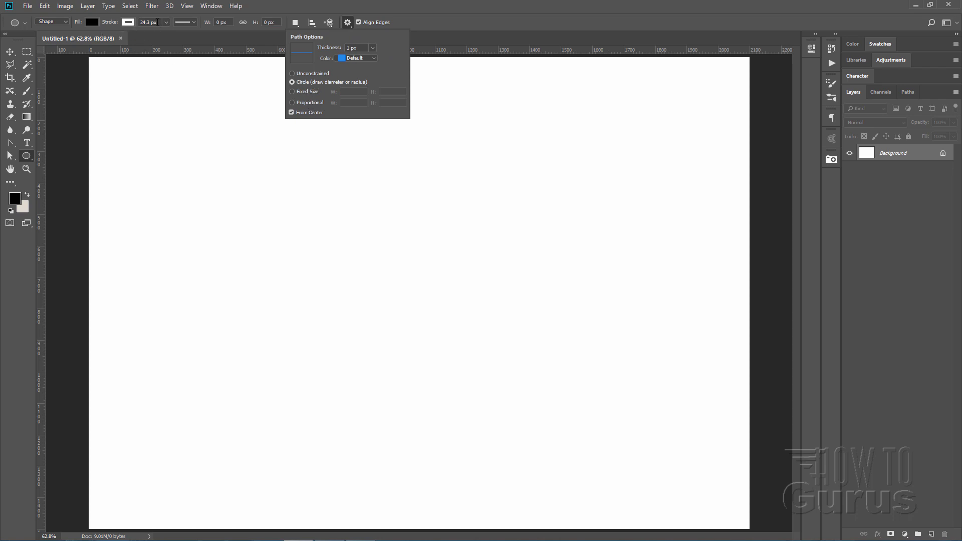
pyautogui.click(165, 23)
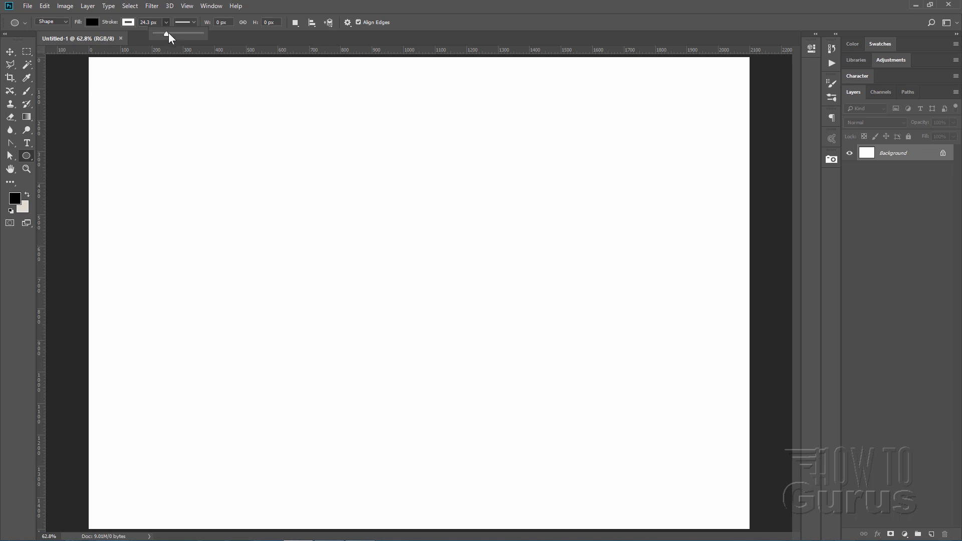
pyautogui.click(146, 22)
pyautogui.moveTo(408, 295); pyautogui.dragTo(682, 456)
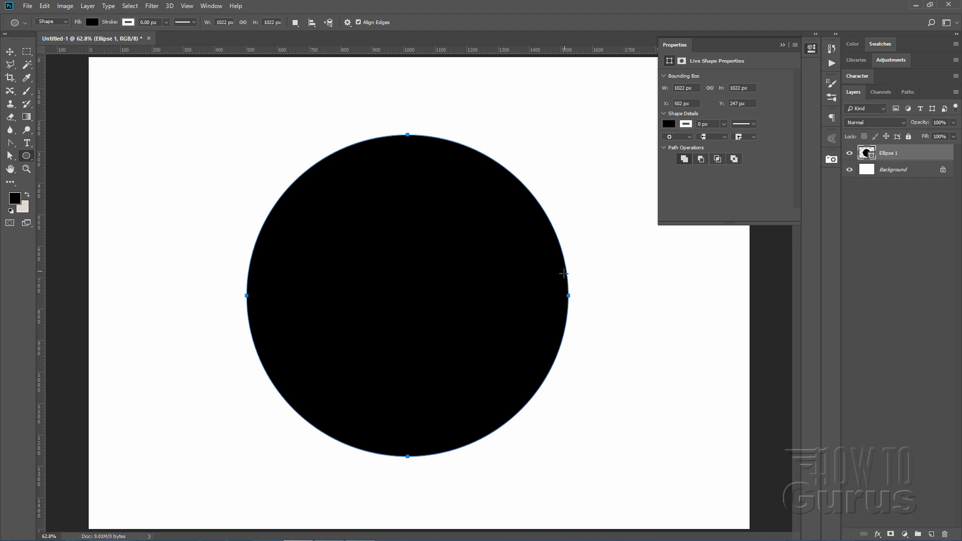
# Step: Set the circle's width and height to 1000 px
pyautogui.click(661, 89)
pyautogui.write('1000')
pyautogui.click(750, 89)
pyautogui.doubleClick(740, 88)
pyautogui.write('1')
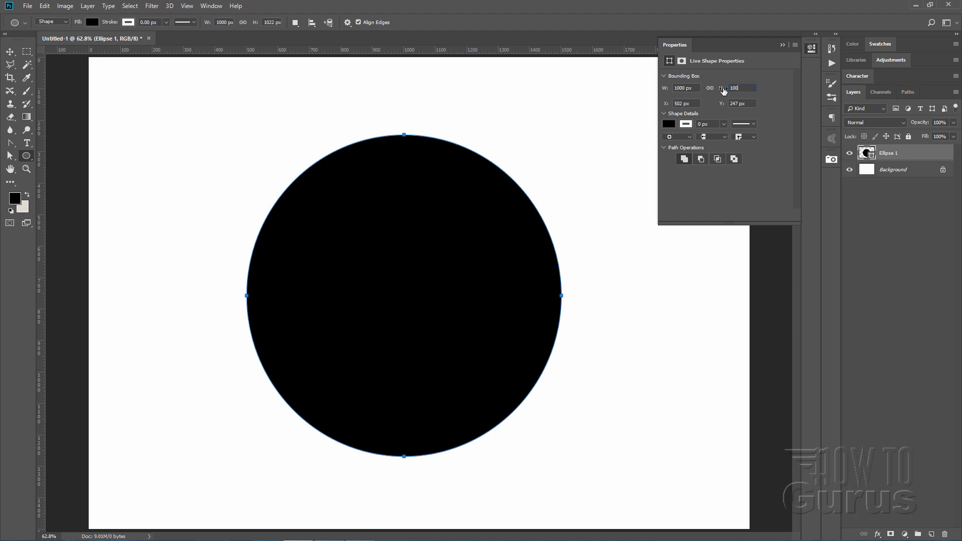
pyautogui.press('Tab')
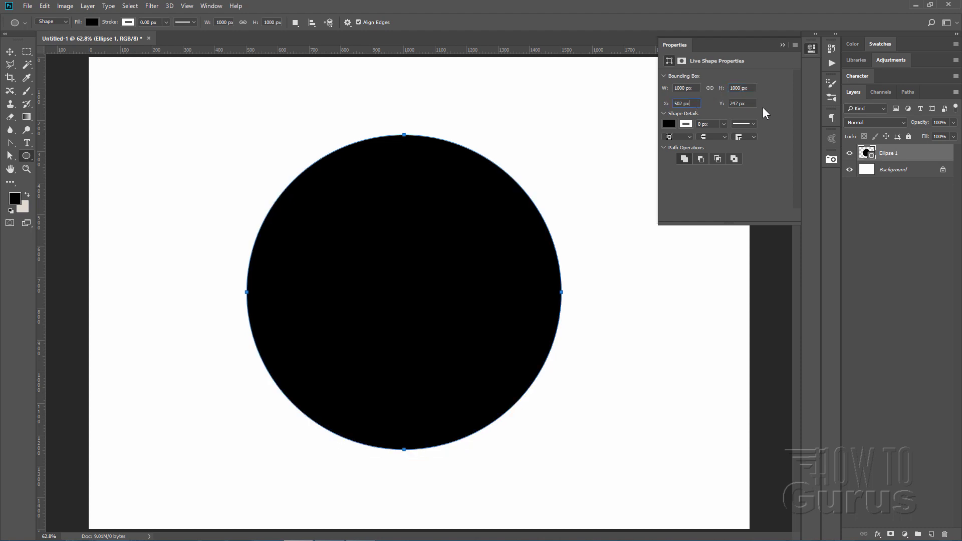
# Step: Move the circle to the center of the canvas, at X 550 px and Y 250 px, and collapse its properties
pyautogui.click(11, 52)
pyautogui.moveTo(374, 318); pyautogui.dragTo(394, 317)
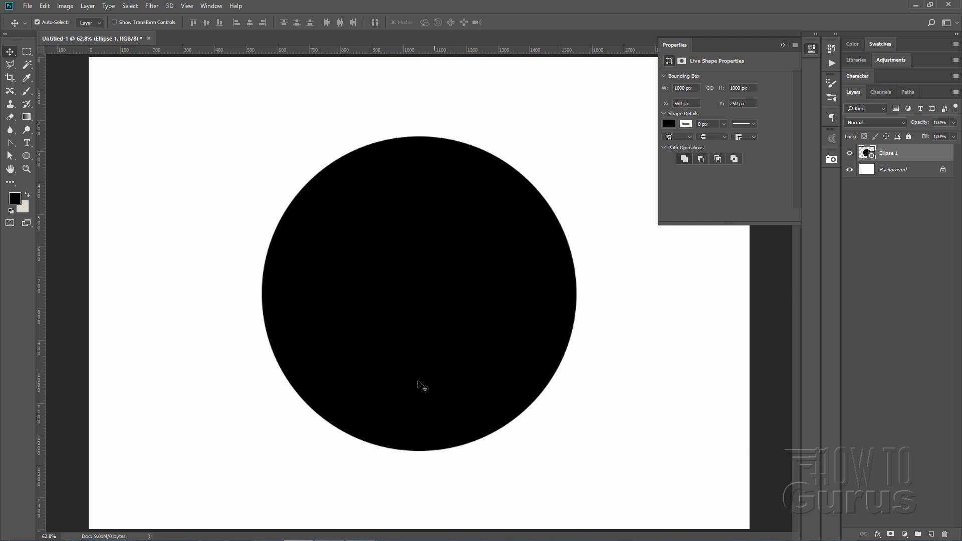
pyautogui.click(784, 46)
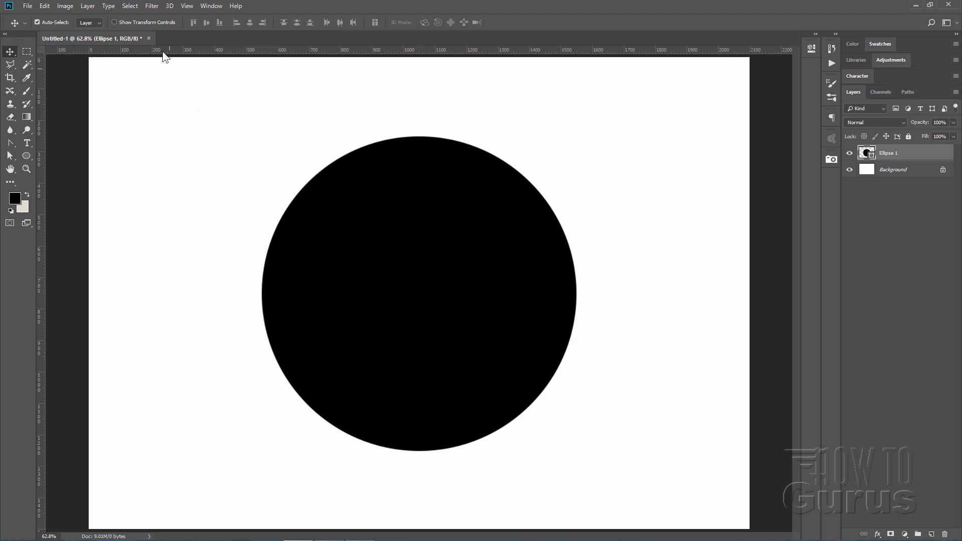
# Step: Start the Wave distort filter on the circle, rasterizing the shape layer, and try randomizing the default wave pattern
pyautogui.click(151, 6)
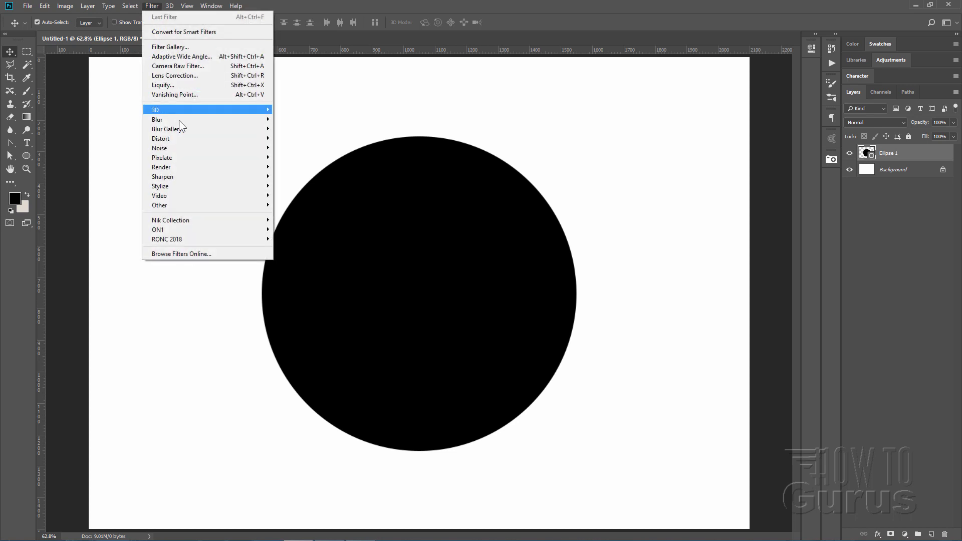
pyautogui.moveTo(182, 138)
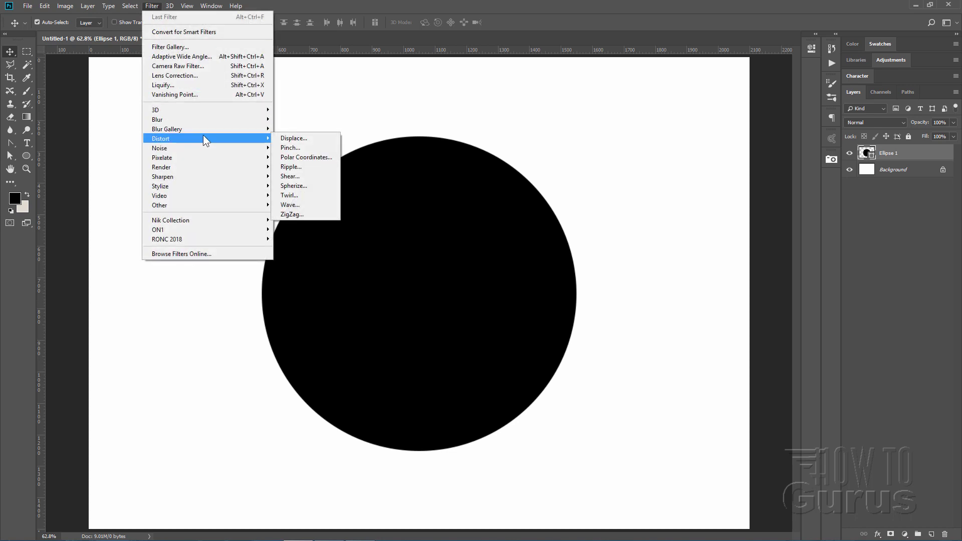
pyautogui.click(292, 205)
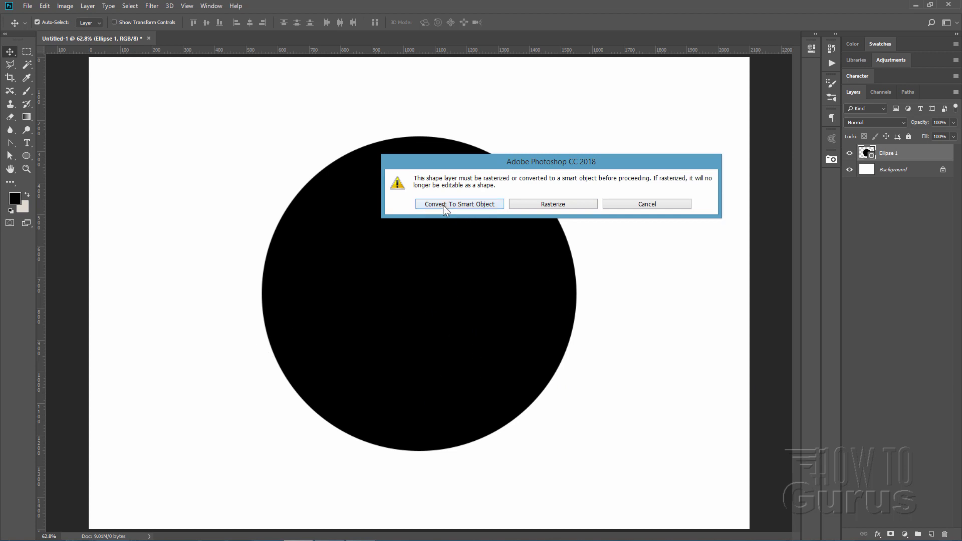
pyautogui.click(556, 204)
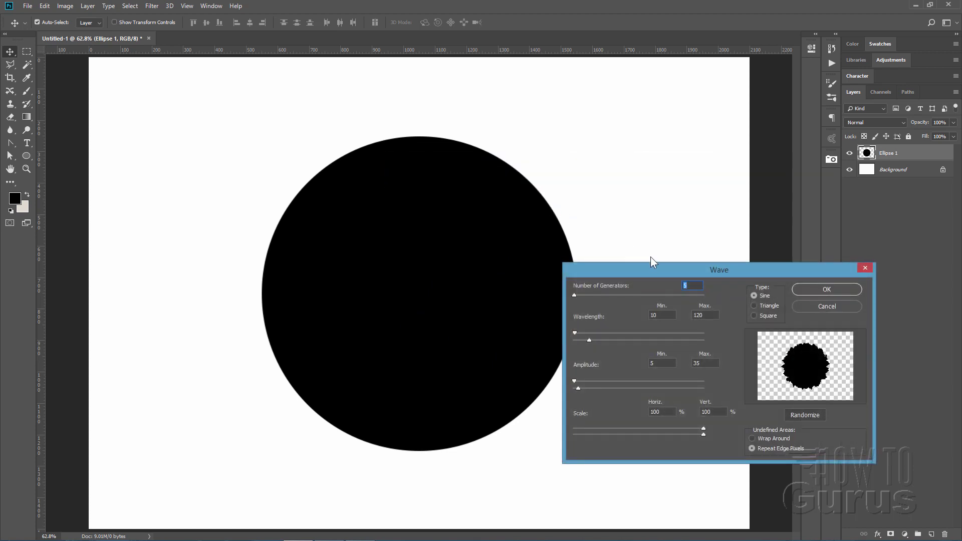
pyautogui.moveTo(653, 271); pyautogui.dragTo(589, 245)
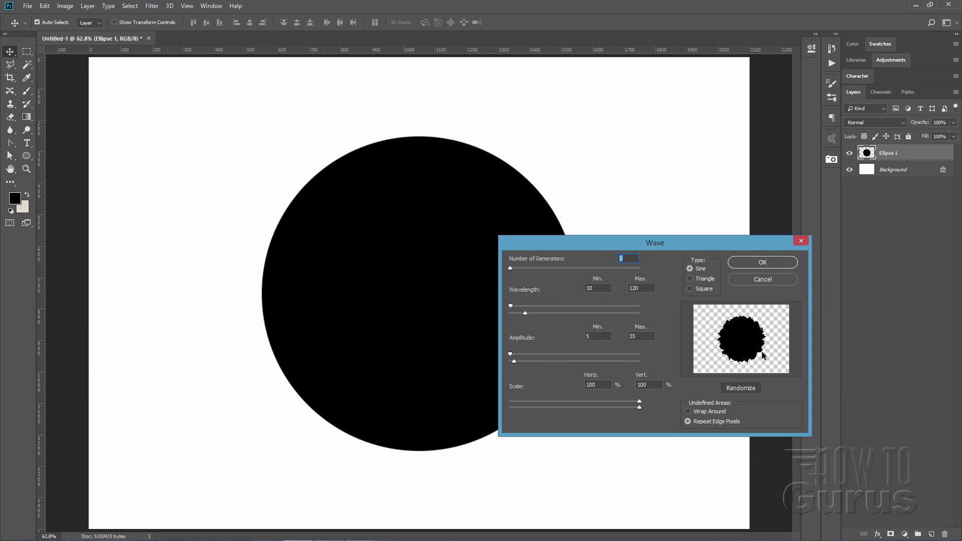
pyautogui.click(742, 390)
pyautogui.click(741, 388)
# Step: Set the wave to 32 generators, wavelength minimum 93 and maximum 94, and the Square type
pyautogui.click(593, 260)
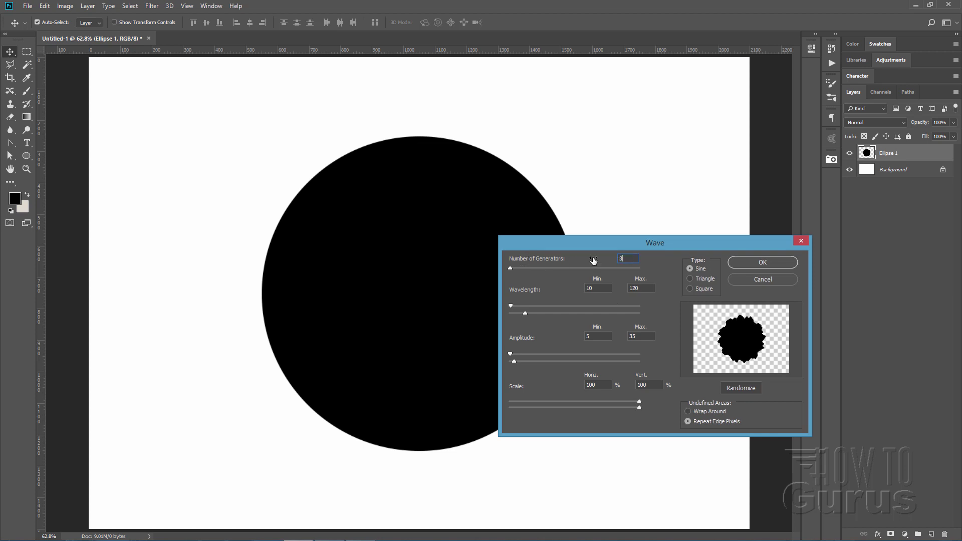
pyautogui.write('32')
pyautogui.press('Tab')
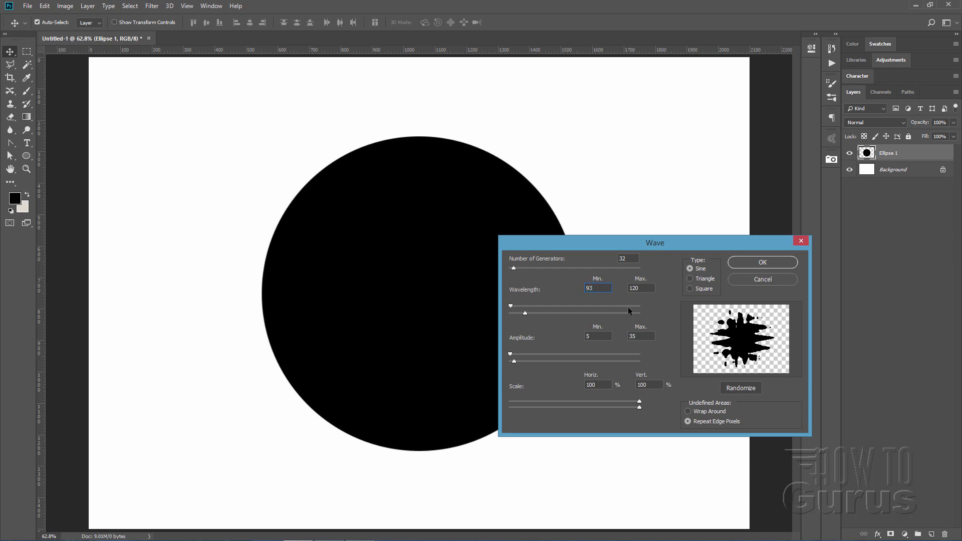
pyautogui.write('93')
pyautogui.click(644, 289)
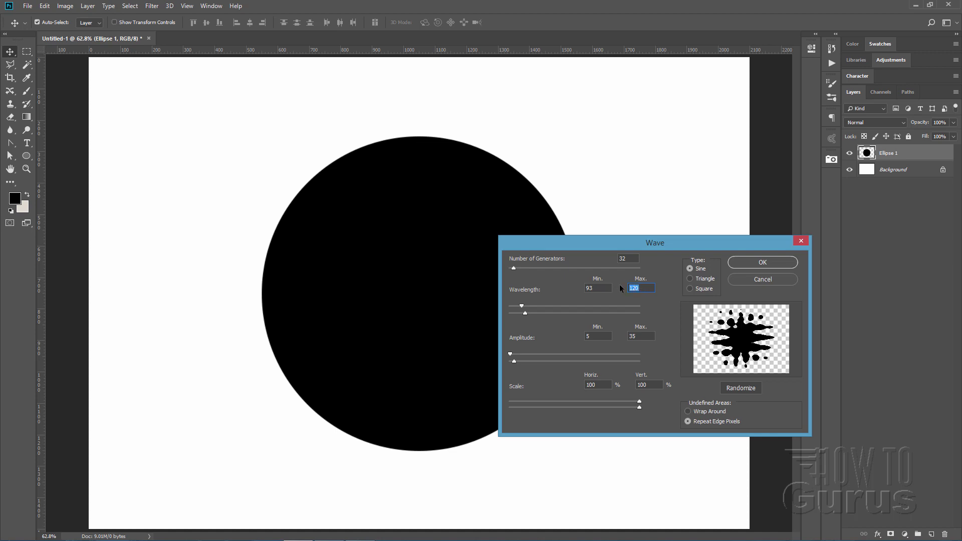
pyautogui.write('94')
pyautogui.click(693, 290)
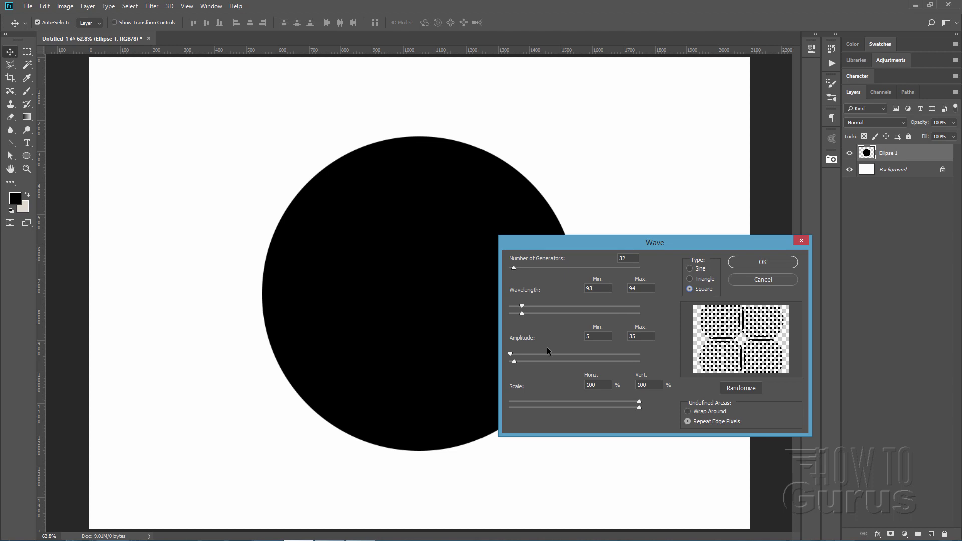
# Step: Set the wave amplitude to minimum 1 and maximum 14, randomize the pattern several times and apply the filter
pyautogui.moveTo(603, 335); pyautogui.dragTo(572, 330)
pyautogui.write('1')
pyautogui.press('Tab')
pyautogui.click(744, 388)
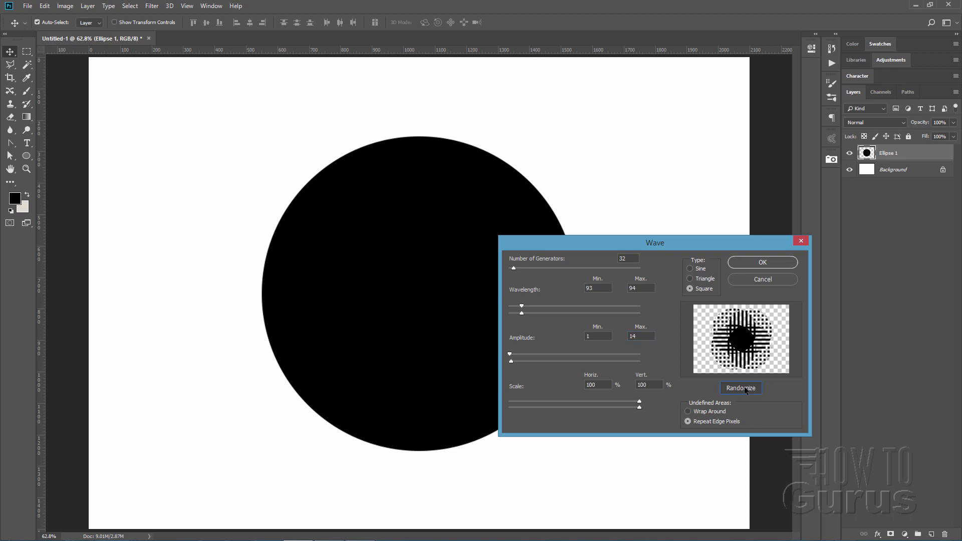
pyautogui.click(744, 386)
pyautogui.click(743, 386)
pyautogui.click(743, 388)
pyautogui.click(739, 389)
pyautogui.click(760, 263)
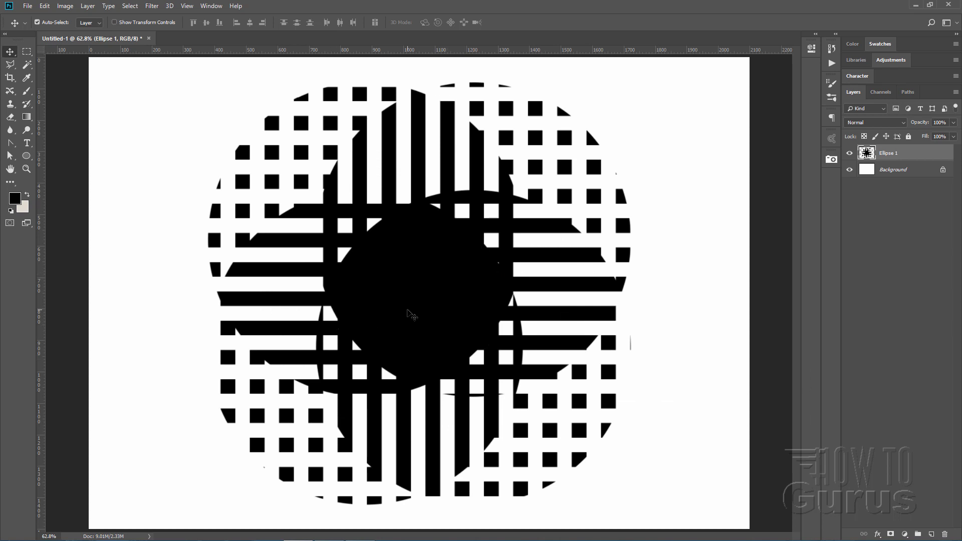
# Step: Start a second Wave filter on the distorted circle, using the Sine type with 5 generators
pyautogui.click(153, 7)
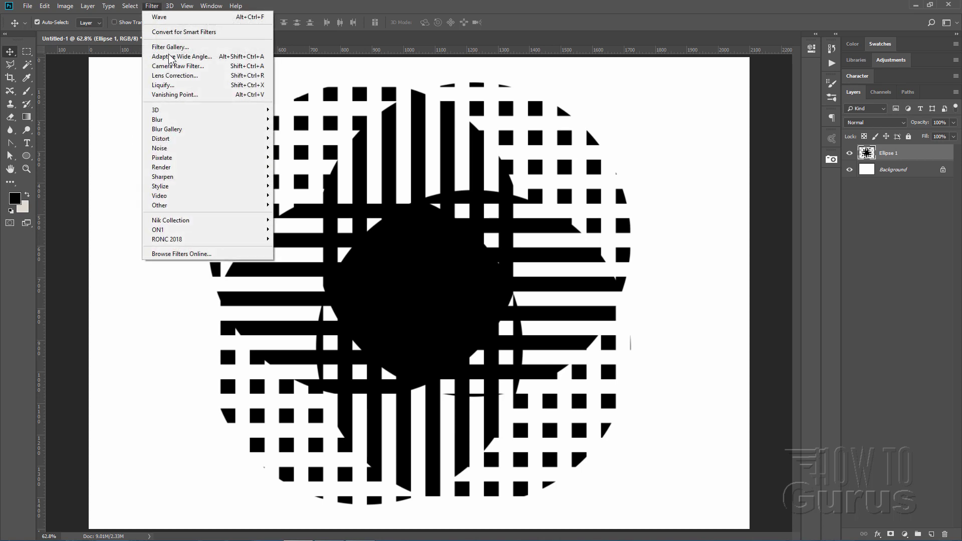
pyautogui.moveTo(197, 139)
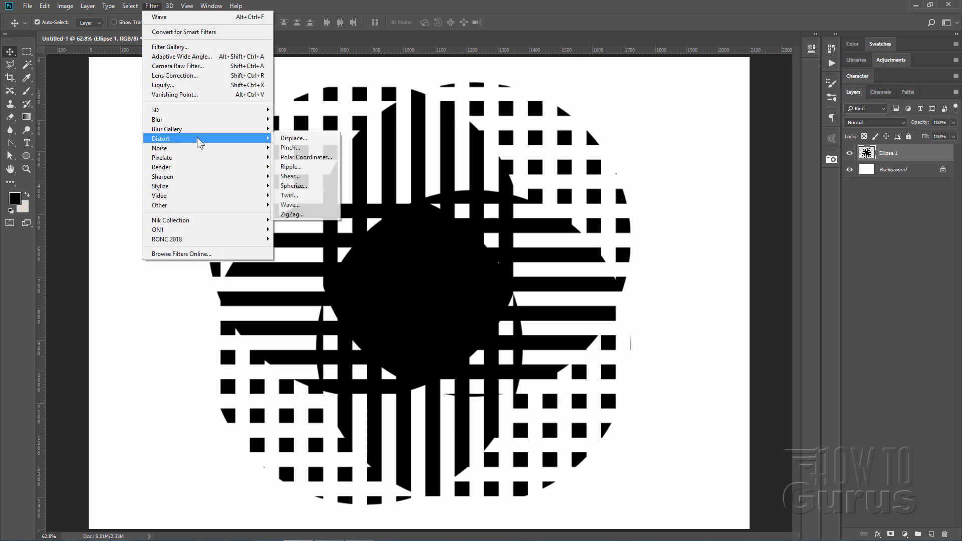
pyautogui.click(309, 203)
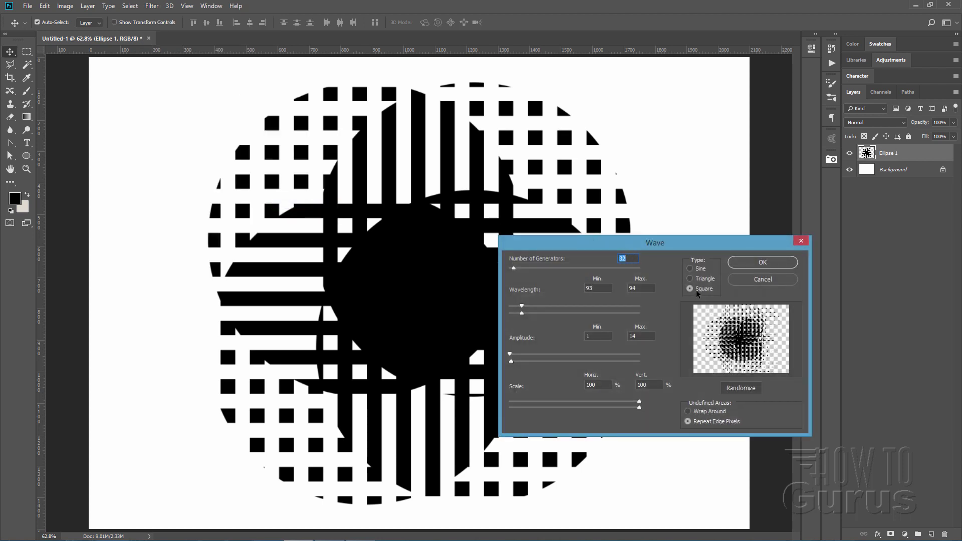
pyautogui.click(693, 270)
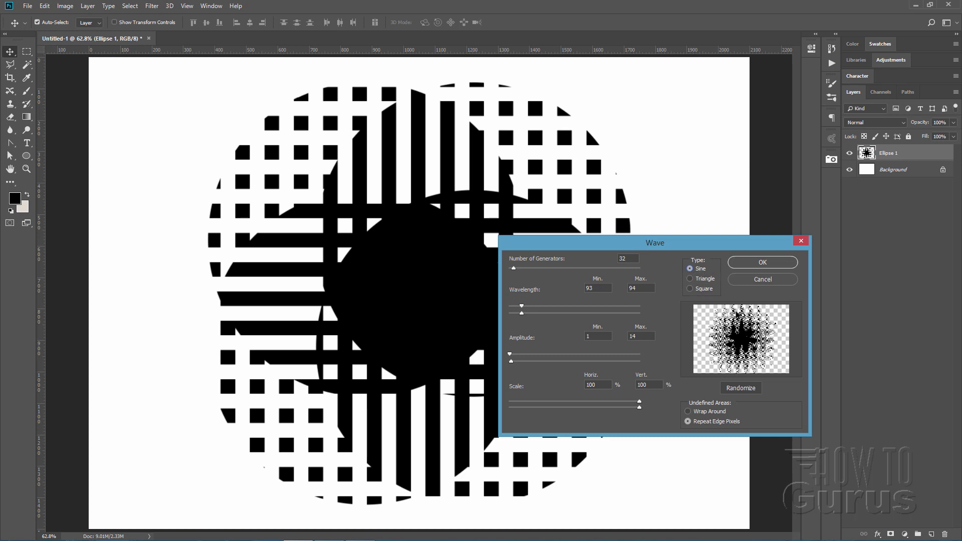
pyautogui.doubleClick(631, 258)
pyautogui.write('5')
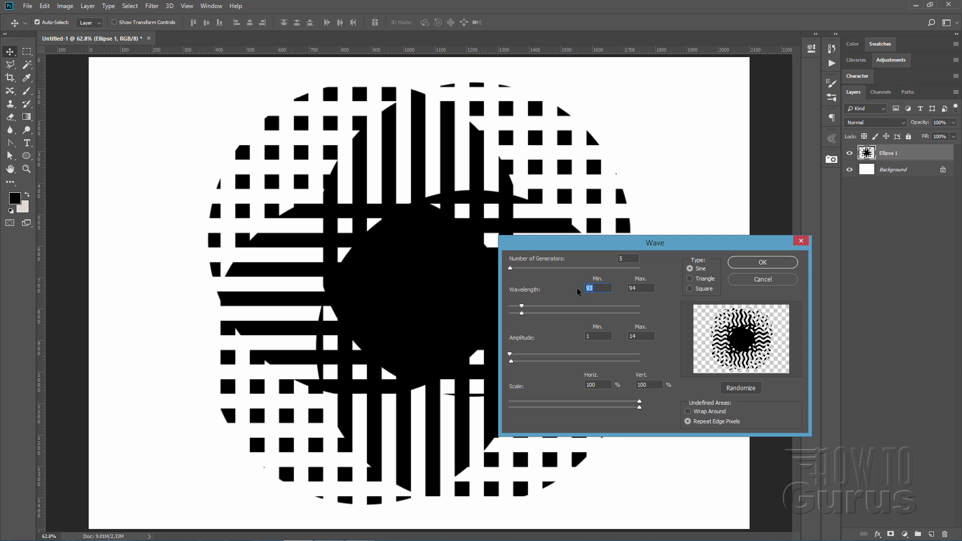
# Step: Set the second wave's wavelength to minimum 70 and maximum 71
pyautogui.write('70')
pyautogui.press('Tab')
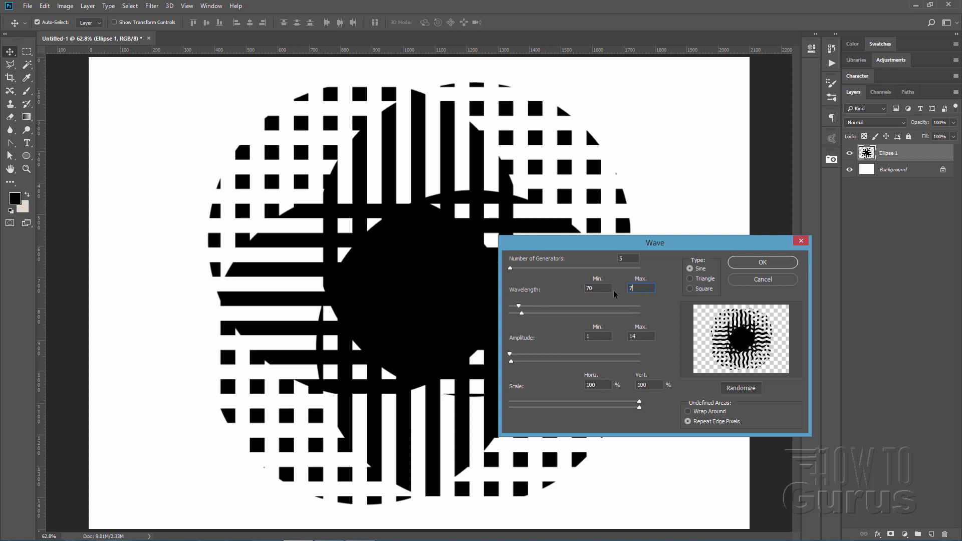
pyautogui.doubleClick(640, 337)
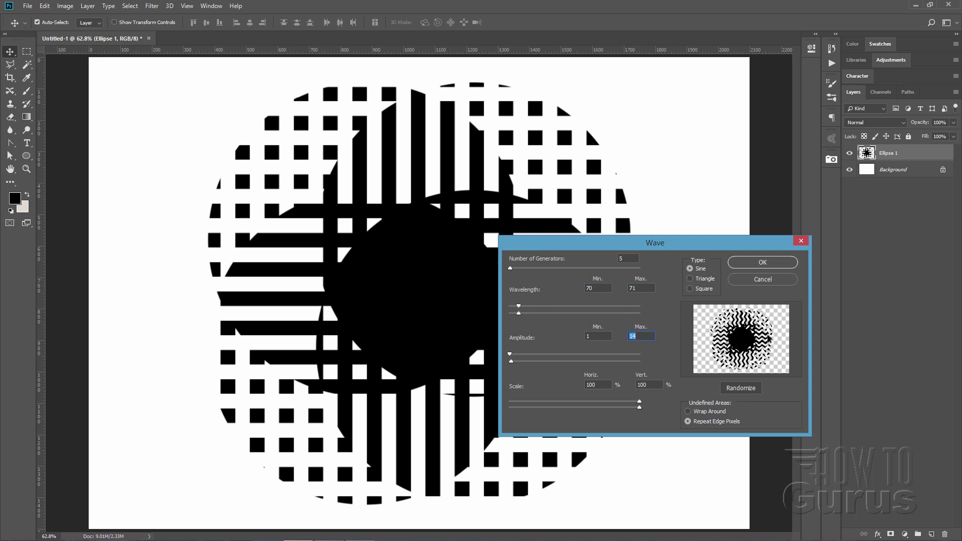
# Step: Randomize the Sine wave pattern several times and apply the filter to the circle
pyautogui.click(746, 388)
pyautogui.click(745, 389)
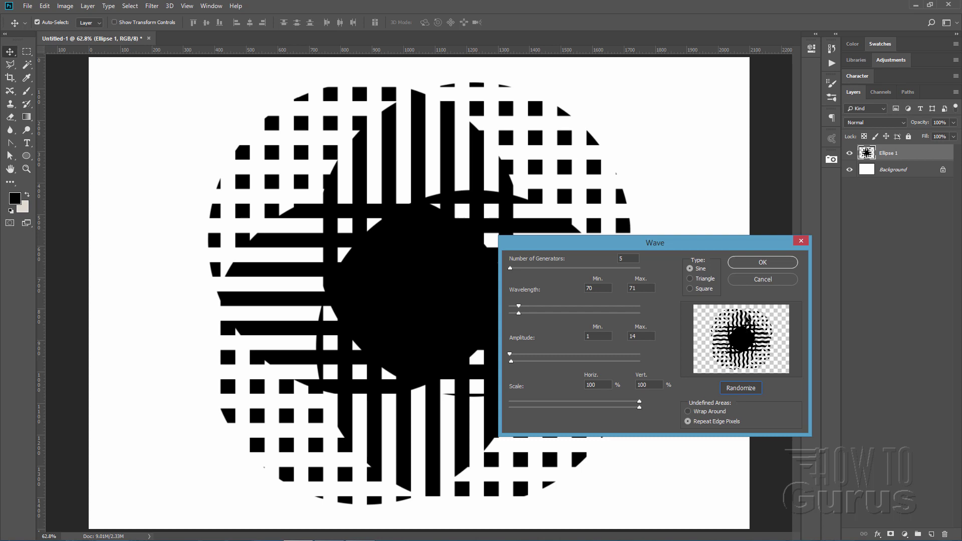
pyautogui.click(743, 387)
pyautogui.click(742, 387)
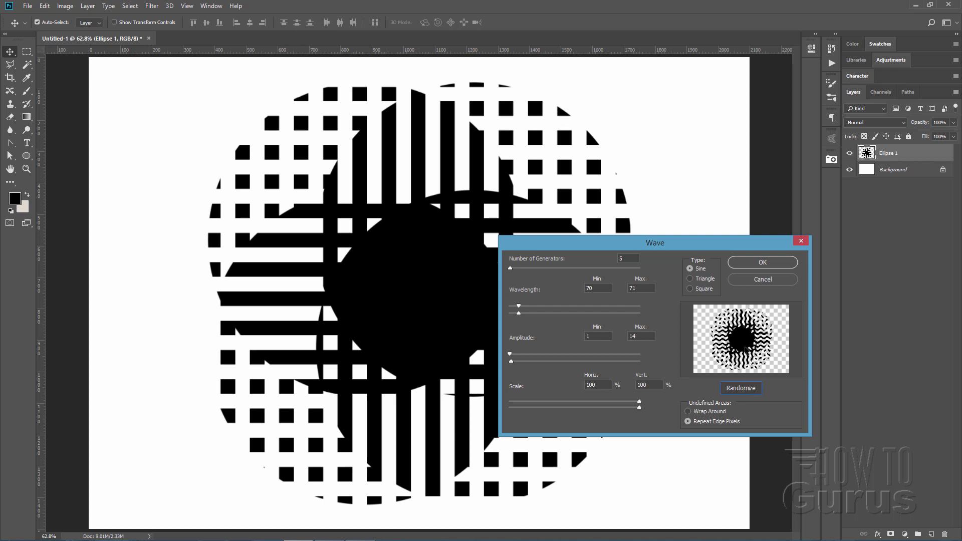
pyautogui.click(740, 391)
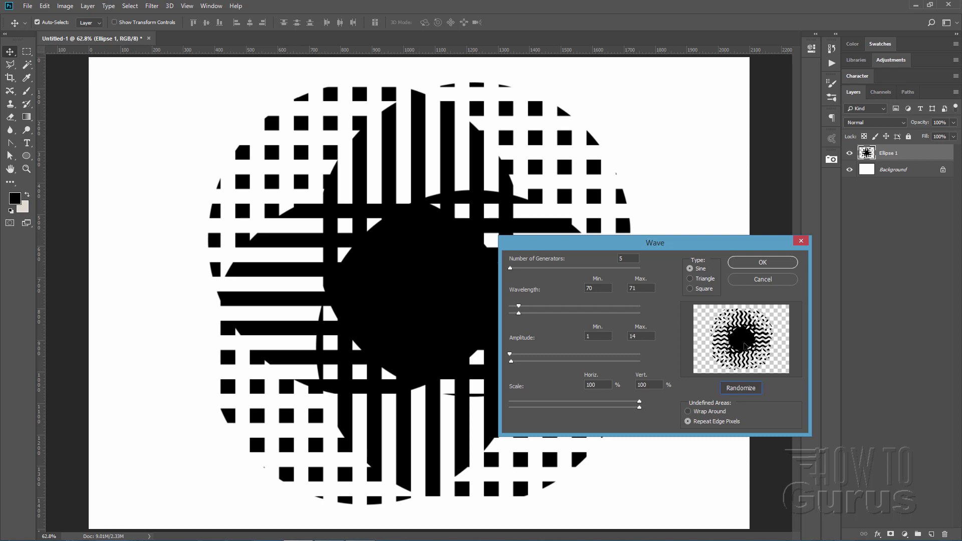
pyautogui.click(745, 266)
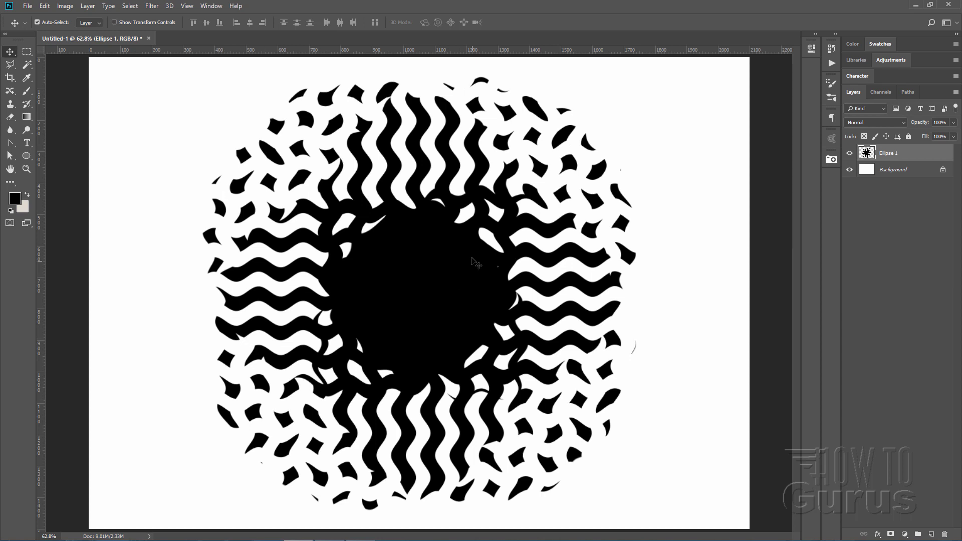
# Step: Erase the loose fragments in the four diagonal corners between the groups of wavy rays
pyautogui.click(12, 117)
pyautogui.moveTo(564, 121)
pyautogui.mouseDown()
pyautogui.moveTo(553, 143)
pyautogui.moveTo(556, 134)
pyautogui.moveTo(565, 145)
pyautogui.moveTo(559, 139)
pyautogui.moveTo(576, 137)
pyautogui.moveTo(563, 146)
pyautogui.moveTo(562, 177)
pyautogui.moveTo(580, 159)
pyautogui.moveTo(577, 170)
pyautogui.moveTo(562, 179)
pyautogui.moveTo(529, 157)
pyautogui.mouseUp()
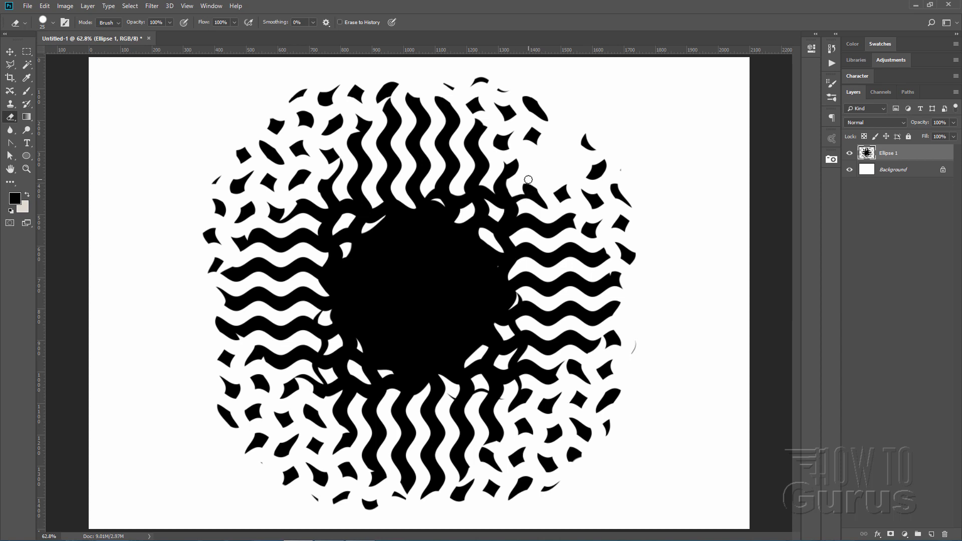
pyautogui.moveTo(525, 190)
pyautogui.mouseDown()
pyautogui.moveTo(546, 208)
pyautogui.moveTo(532, 183)
pyautogui.moveTo(546, 199)
pyautogui.moveTo(564, 191)
pyautogui.moveTo(562, 203)
pyautogui.moveTo(562, 185)
pyautogui.moveTo(577, 180)
pyautogui.moveTo(599, 208)
pyautogui.moveTo(615, 200)
pyautogui.moveTo(607, 181)
pyautogui.moveTo(635, 209)
pyautogui.moveTo(613, 172)
pyautogui.moveTo(623, 167)
pyautogui.moveTo(613, 188)
pyautogui.moveTo(590, 165)
pyautogui.moveTo(601, 170)
pyautogui.moveTo(582, 146)
pyautogui.mouseUp()
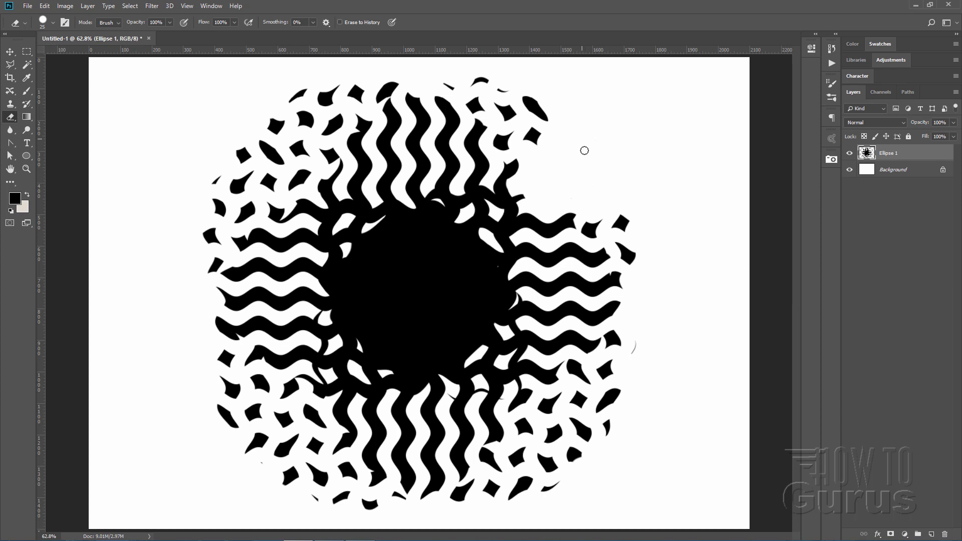
pyautogui.moveTo(591, 216)
pyautogui.mouseDown()
pyautogui.moveTo(594, 239)
pyautogui.moveTo(598, 219)
pyautogui.moveTo(592, 231)
pyautogui.moveTo(619, 225)
pyautogui.mouseUp()
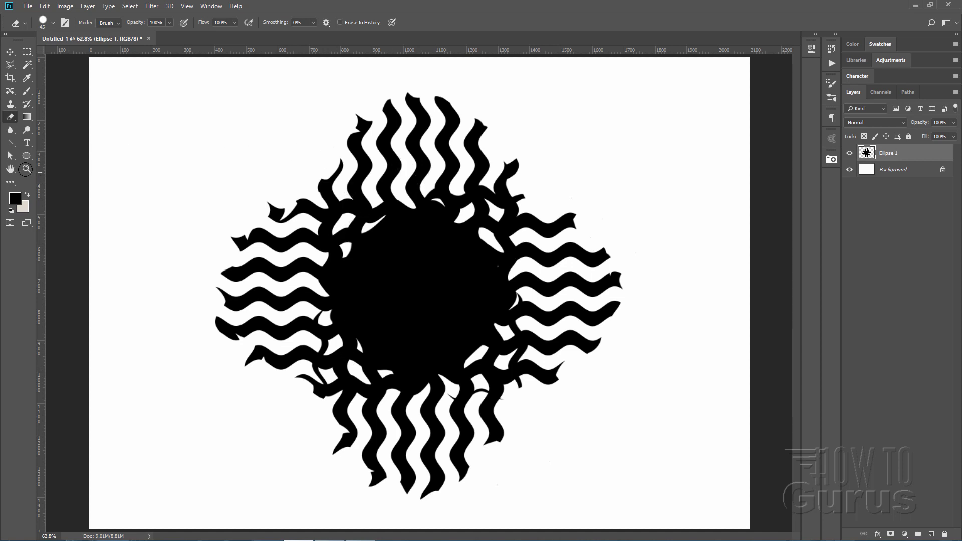
# Step: Examine the ray ends and the gaps along the upper-left edge of the black centre at 200% zoom
pyautogui.click(26, 170)
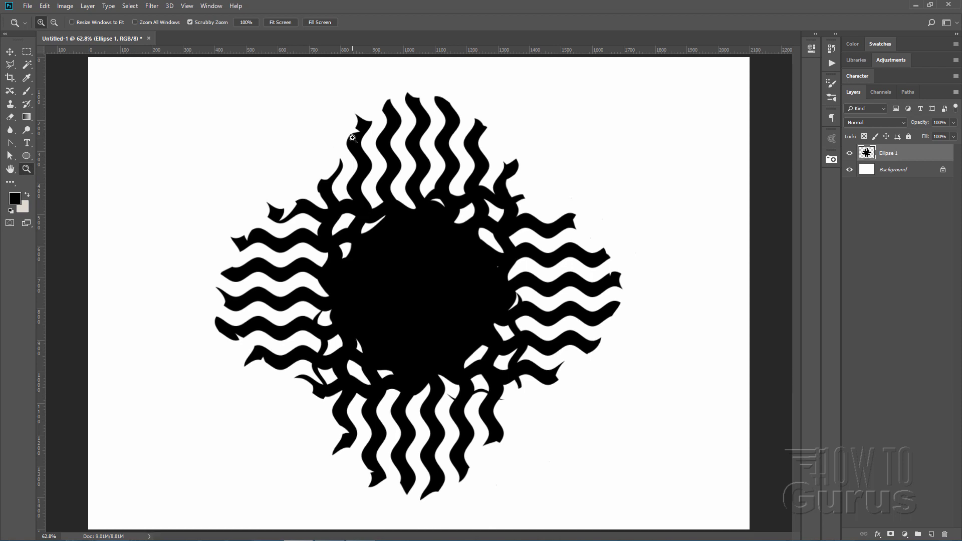
pyautogui.click(352, 137)
pyautogui.click(352, 138)
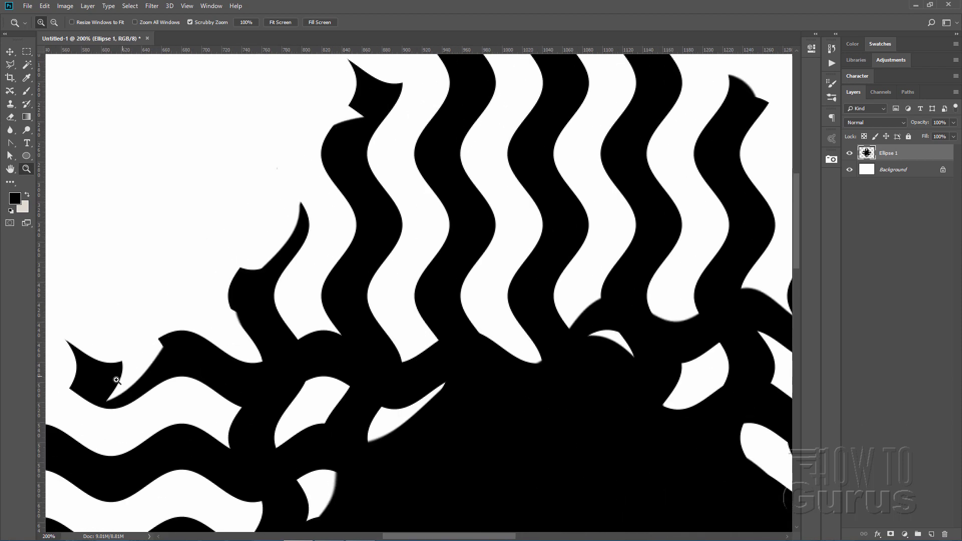
pyautogui.scroll(-5, 238, 205)
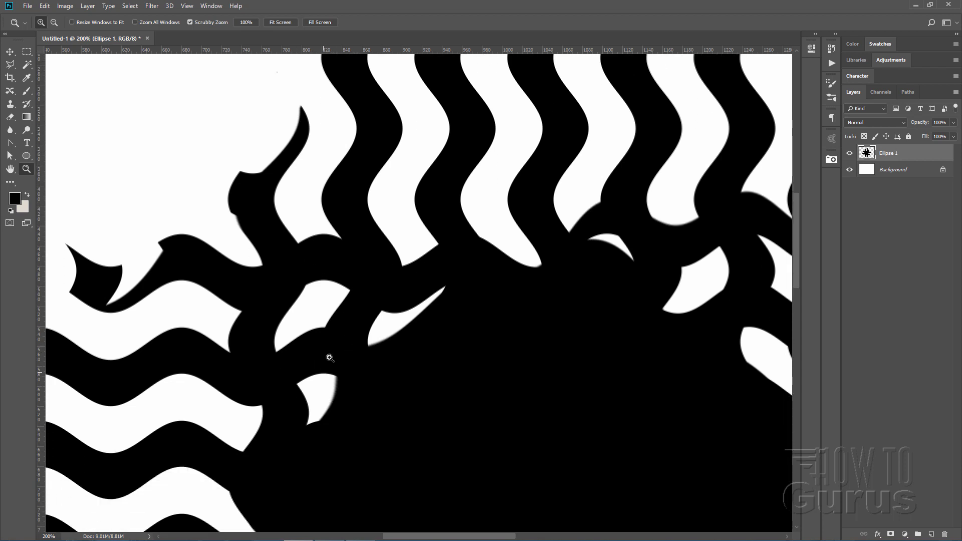
pyautogui.scroll(2, 646, 205)
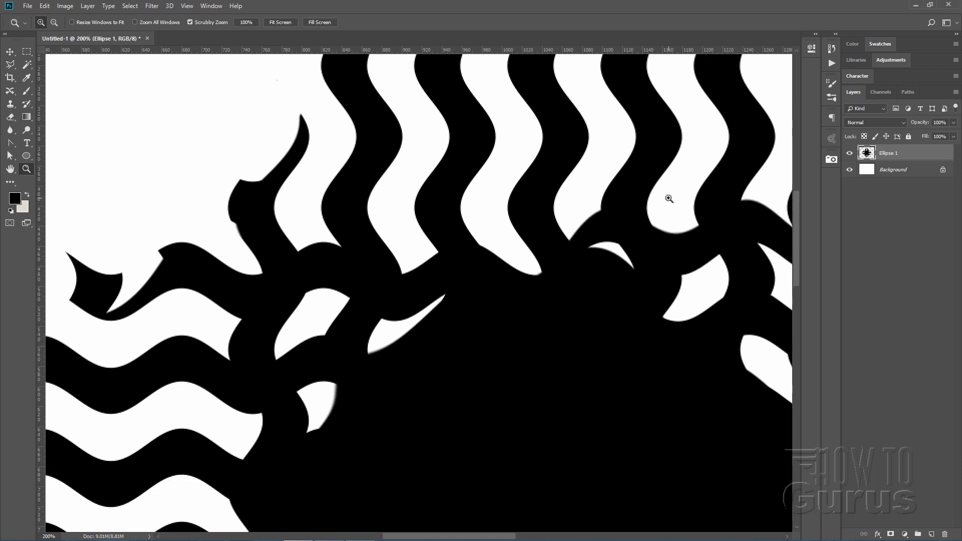
pyautogui.scroll(-10, 532, 215)
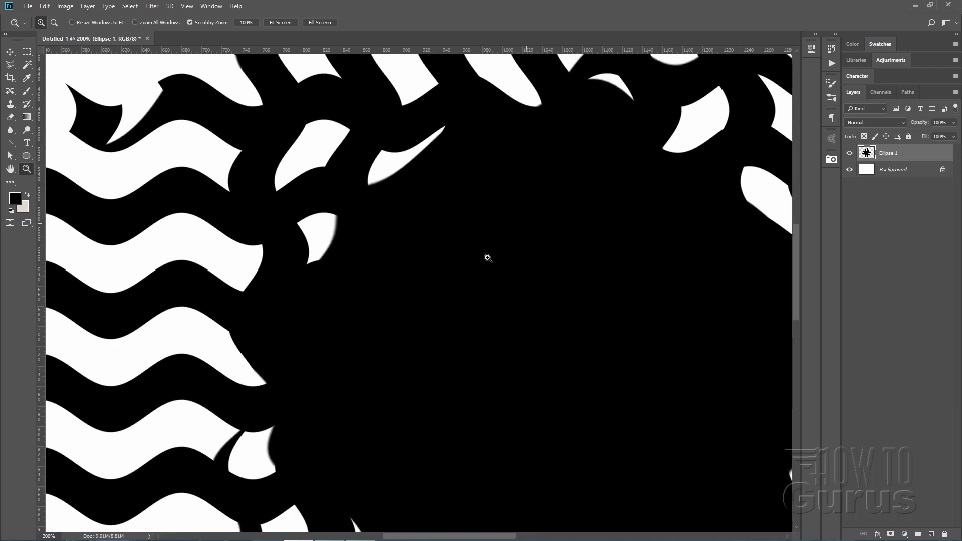
pyautogui.hotkey('ctrl', '0')
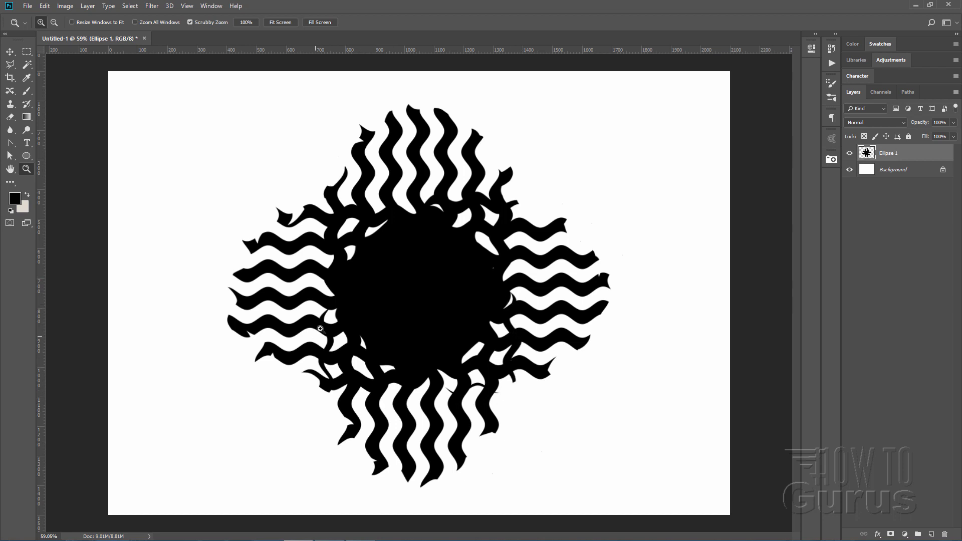
# Step: Fill the notches in the two uppermost left-hand rays with black, using a 20 px Hard Round brush at 100% hardness
pyautogui.click(266, 240)
pyautogui.click(246, 231)
pyautogui.click(234, 226)
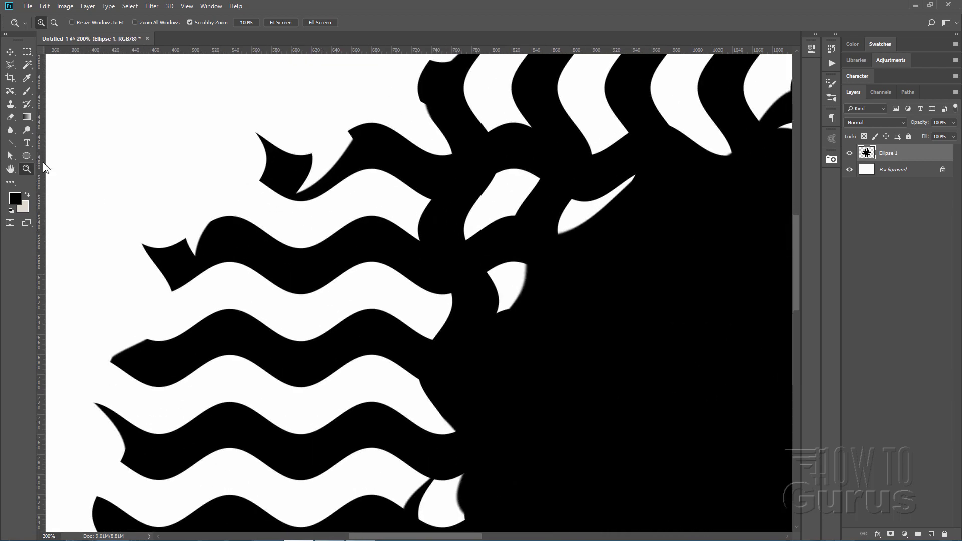
pyautogui.click(23, 94)
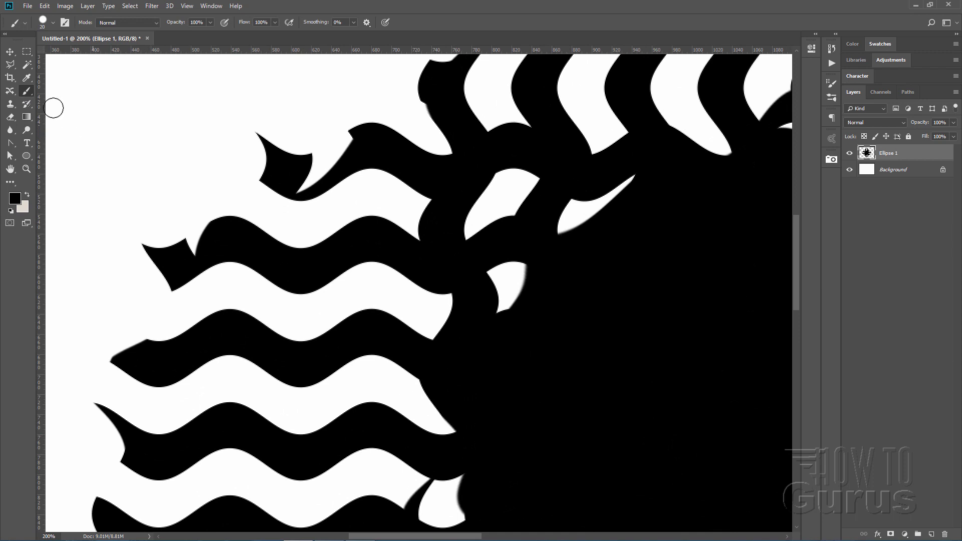
pyautogui.click(54, 25)
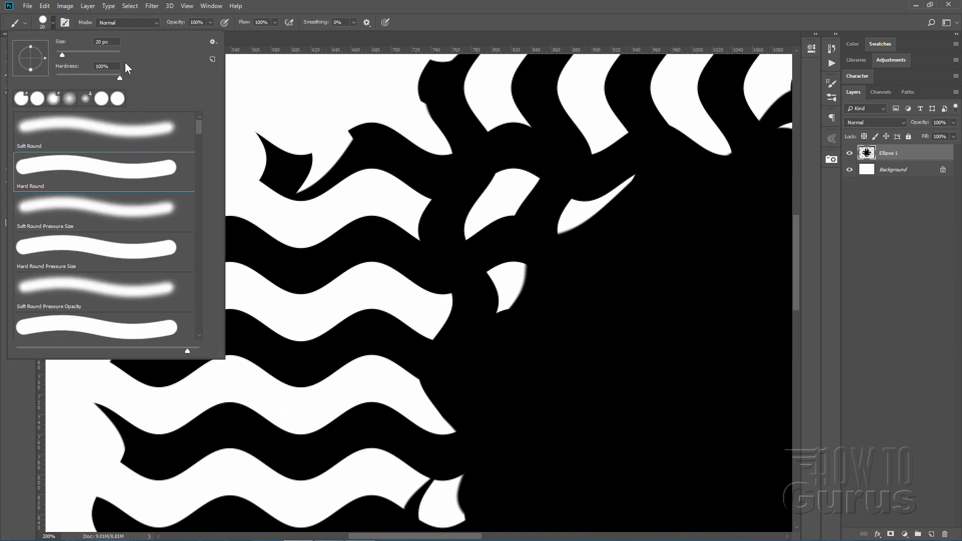
pyautogui.click(51, 28)
pyautogui.moveTo(315, 166)
pyautogui.mouseDown()
pyautogui.moveTo(353, 142)
pyautogui.moveTo(327, 152)
pyautogui.mouseUp()
pyautogui.moveTo(308, 164)
pyautogui.mouseDown()
pyautogui.moveTo(296, 176)
pyautogui.moveTo(303, 185)
pyautogui.moveTo(328, 167)
pyautogui.mouseUp()
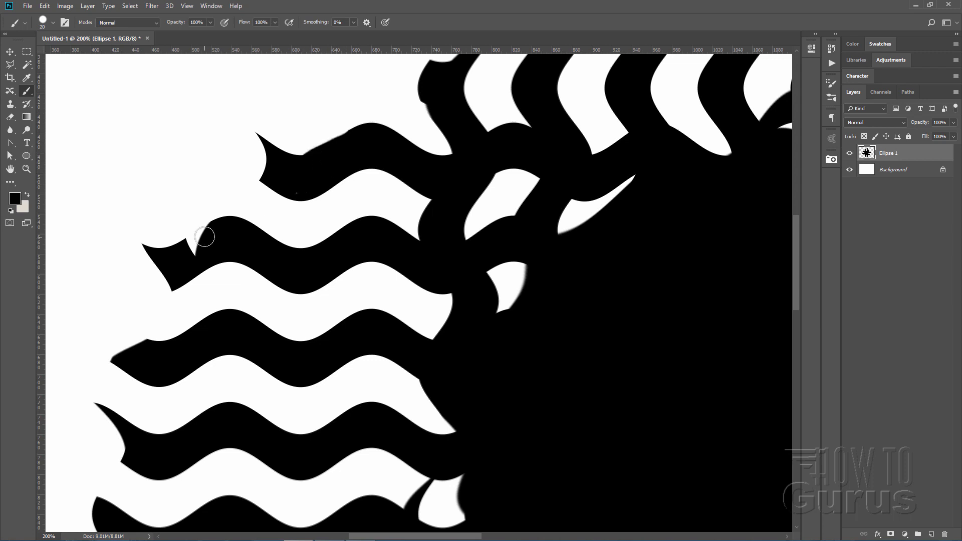
pyautogui.moveTo(203, 237); pyautogui.dragTo(192, 245)
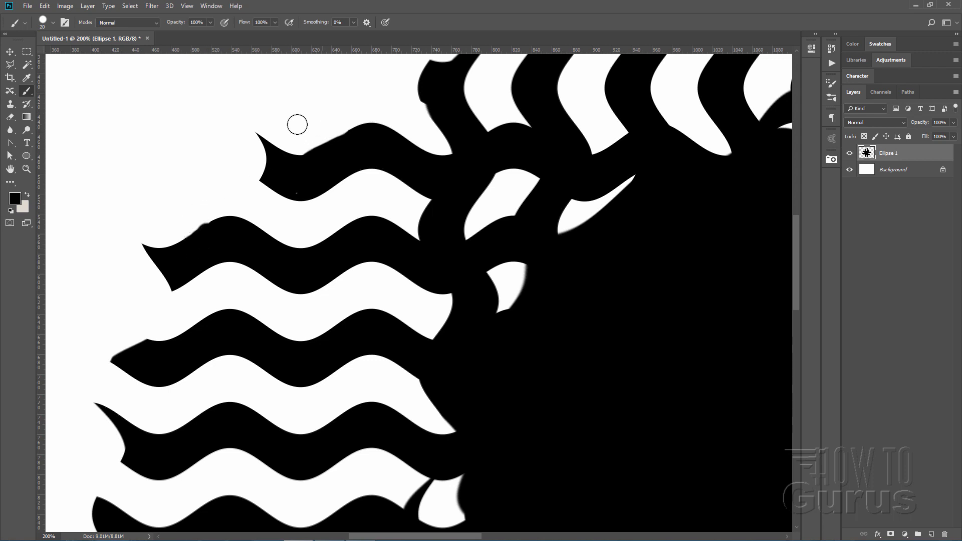
# Step: Erase along the edge of the patched upper-left ray and paint the notches in the lower-left rays black
pyautogui.click(10, 117)
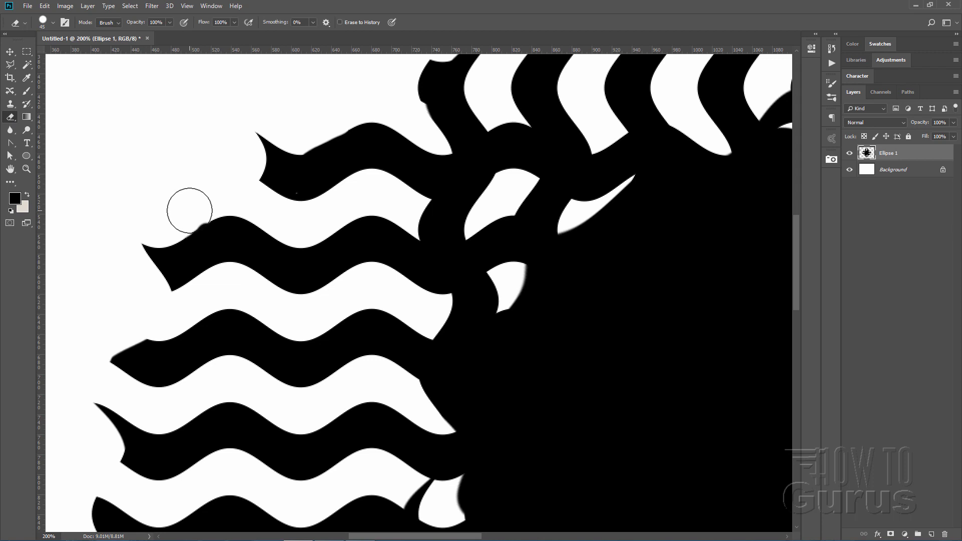
pyautogui.moveTo(182, 214); pyautogui.dragTo(170, 167)
pyautogui.click(23, 92)
pyautogui.scroll(-10, 299, 213)
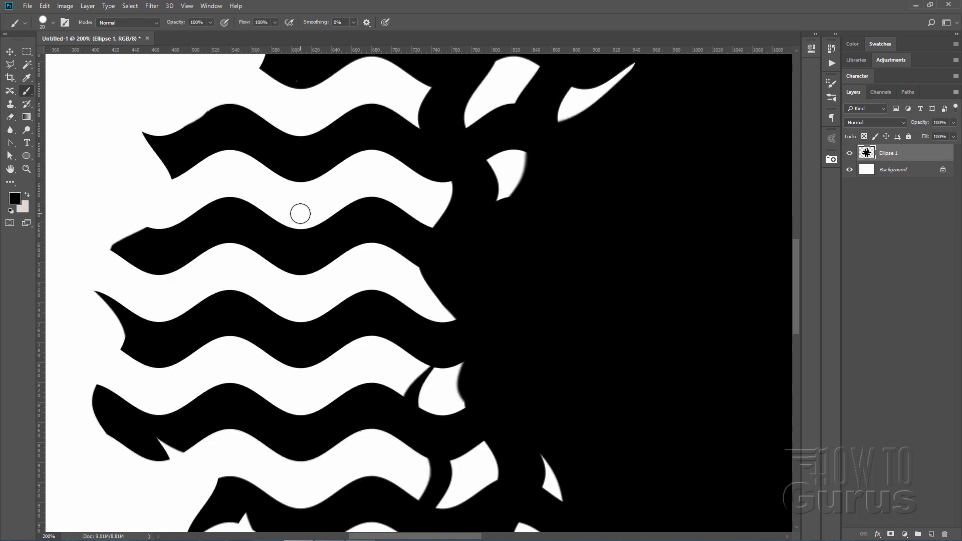
pyautogui.scroll(-3, 300, 214)
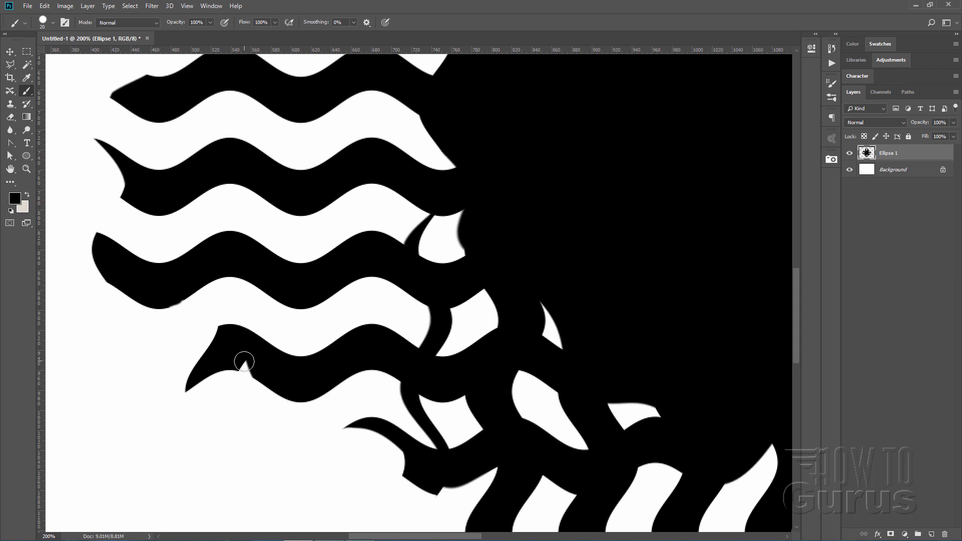
pyautogui.moveTo(245, 362); pyautogui.dragTo(246, 365)
pyautogui.scroll(5, 335, 278)
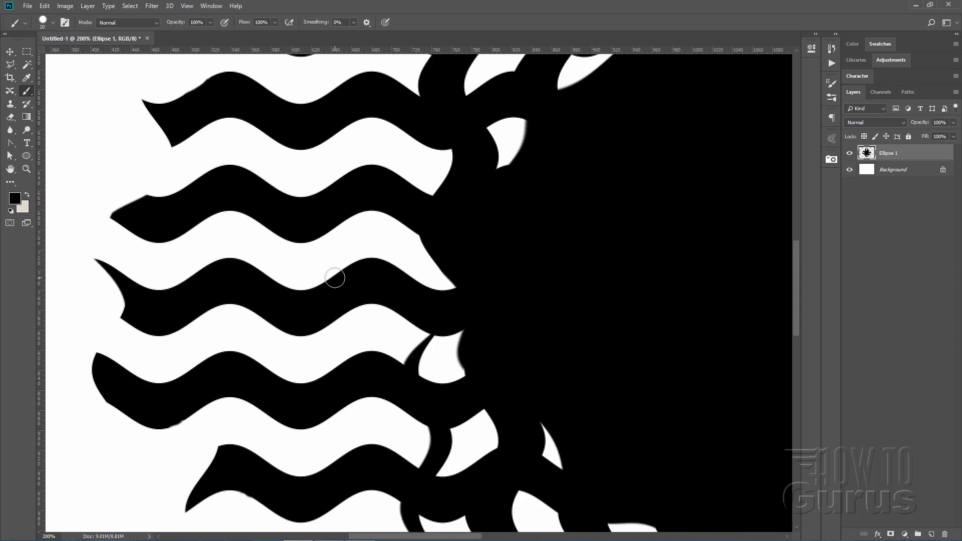
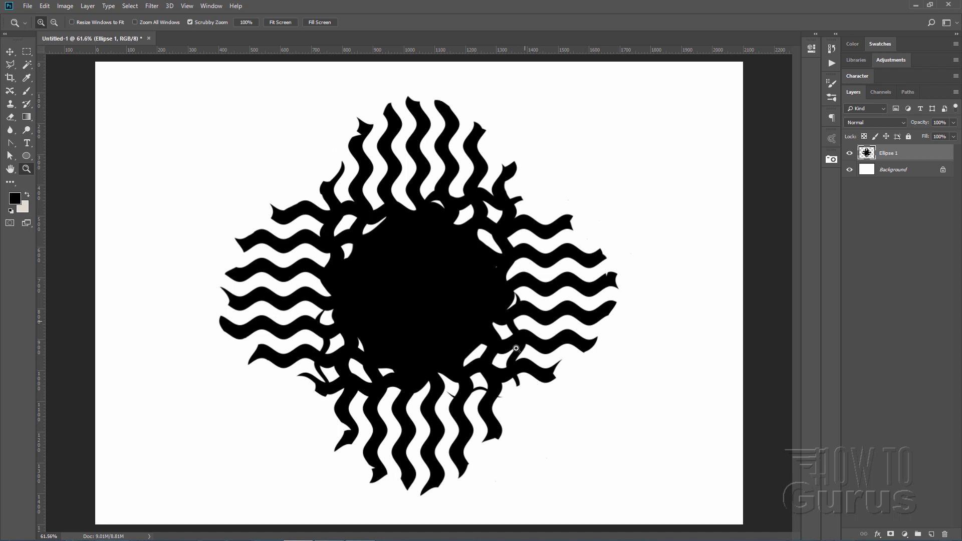
# Step: Erase the thin arc and stray slivers crossing the lower rays near the right side, using a 30 px eraser
pyautogui.moveTo(476, 398); pyautogui.dragTo(468, 388)
pyautogui.click(512, 381)
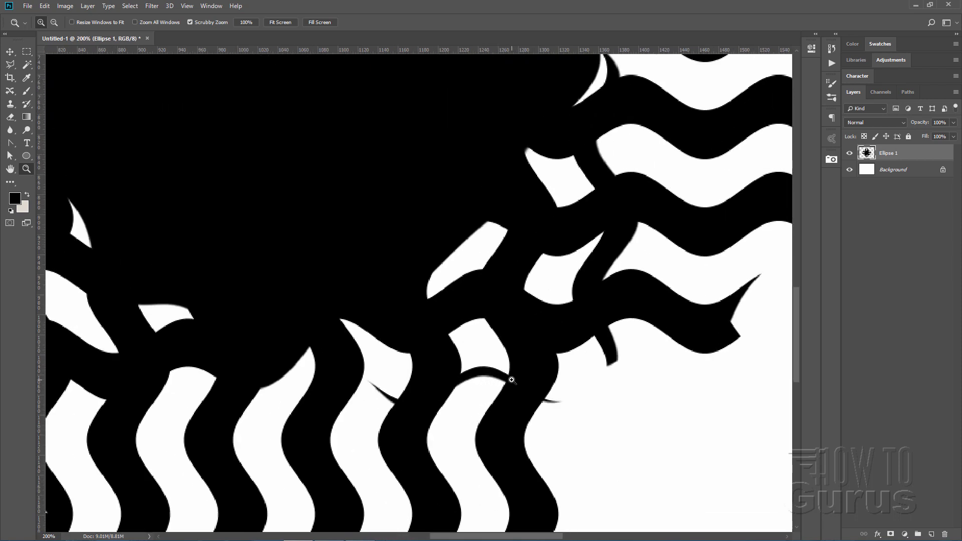
pyautogui.click(10, 117)
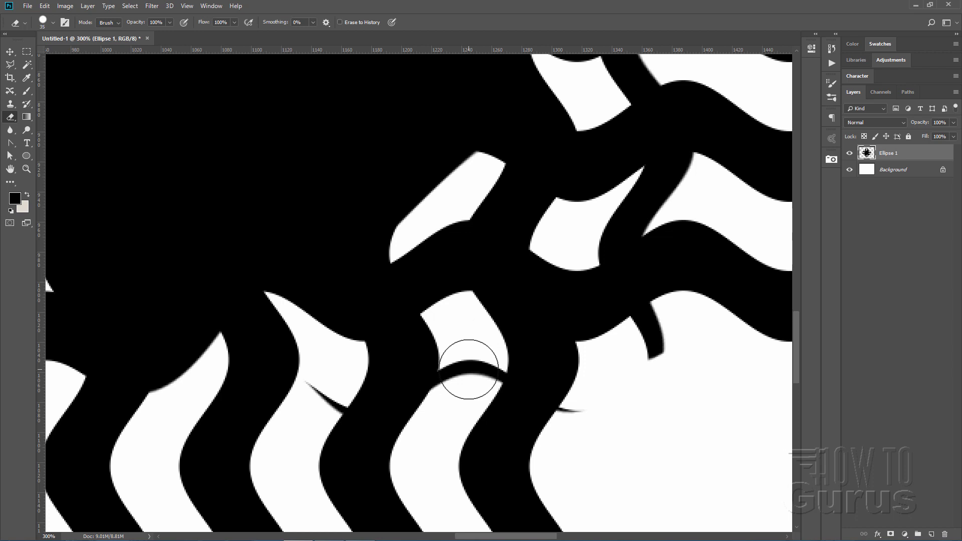
pyautogui.press('[')
pyautogui.press('[')
pyautogui.press('[')
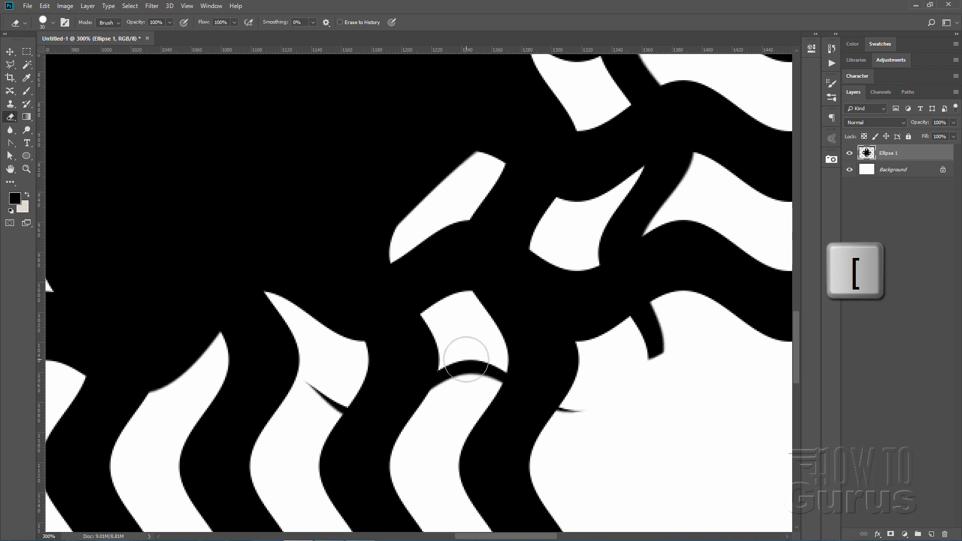
pyautogui.moveTo(457, 382)
pyautogui.mouseDown()
pyautogui.moveTo(452, 392)
pyautogui.moveTo(479, 367)
pyautogui.mouseUp()
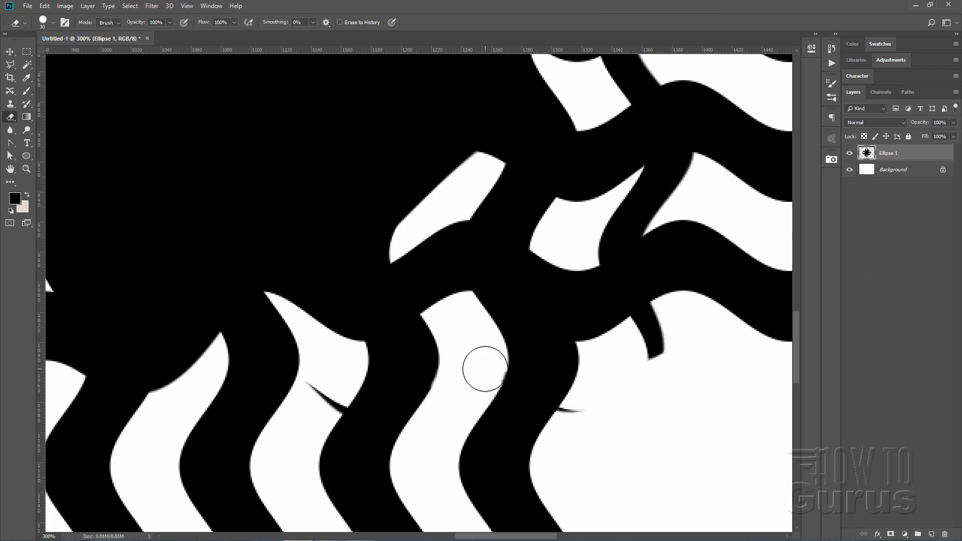
pyautogui.click(576, 421)
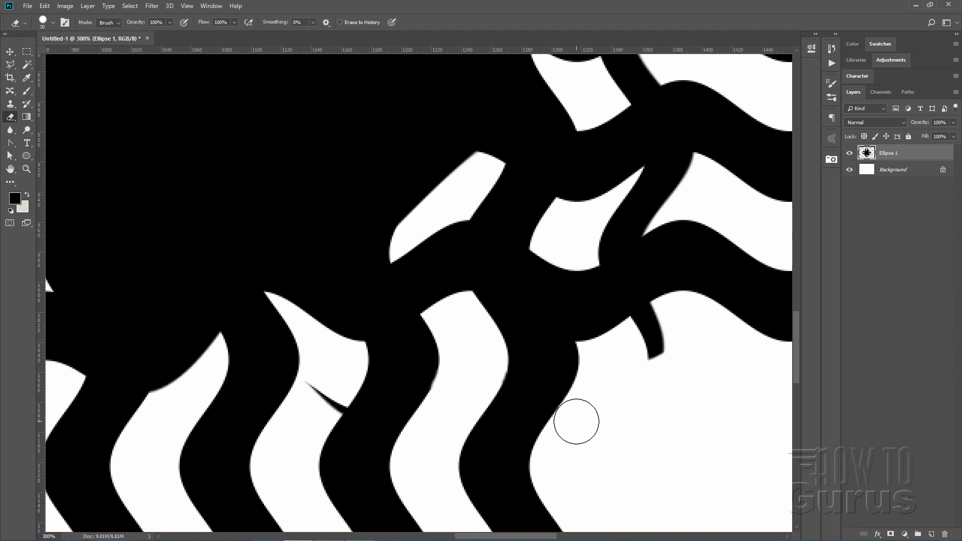
pyautogui.click(327, 397)
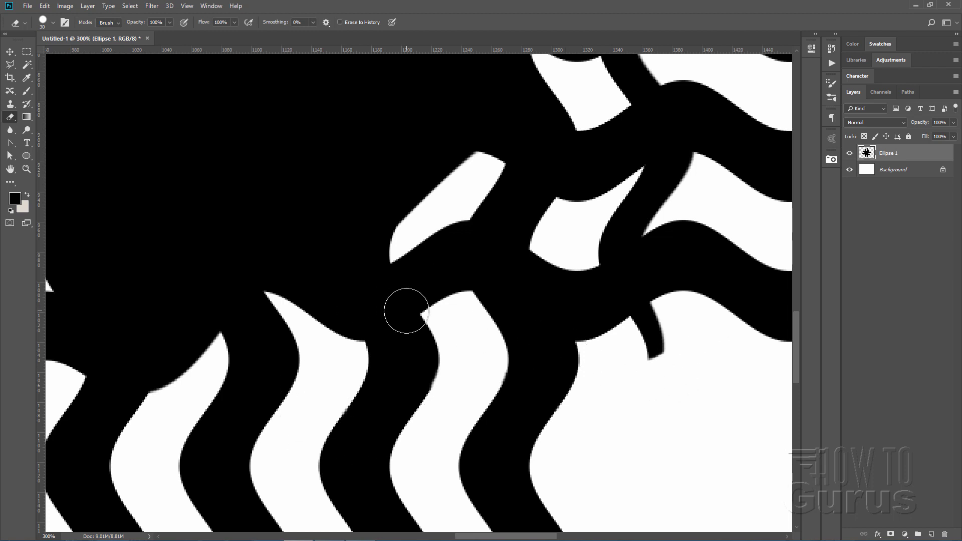
# Step: Paint over the small white sliver inside the lower-left edge of the black centre with the 20 px black brush
pyautogui.click(26, 169)
pyautogui.moveTo(318, 236); pyautogui.dragTo(405, 309)
pyautogui.hotkey('ctrl', 'r')
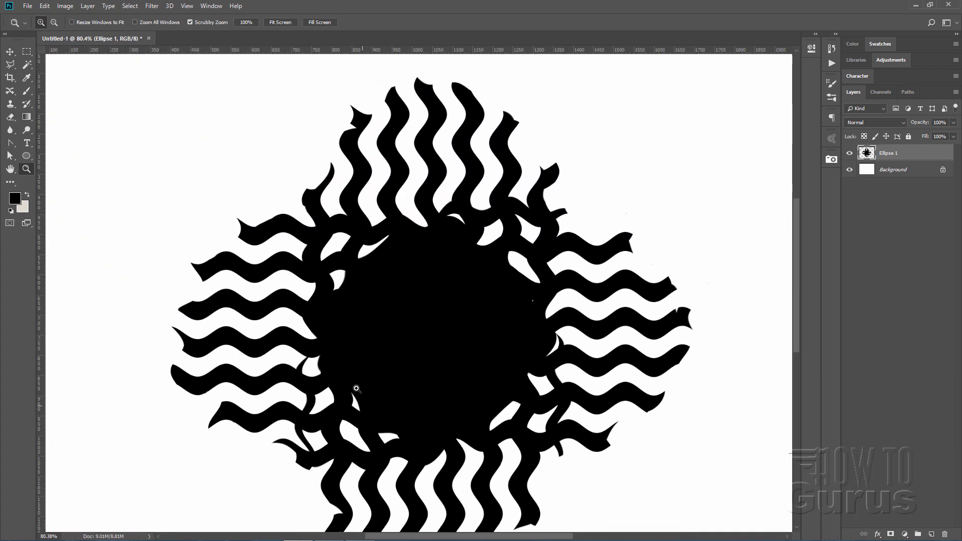
pyautogui.moveTo(362, 412); pyautogui.dragTo(355, 391)
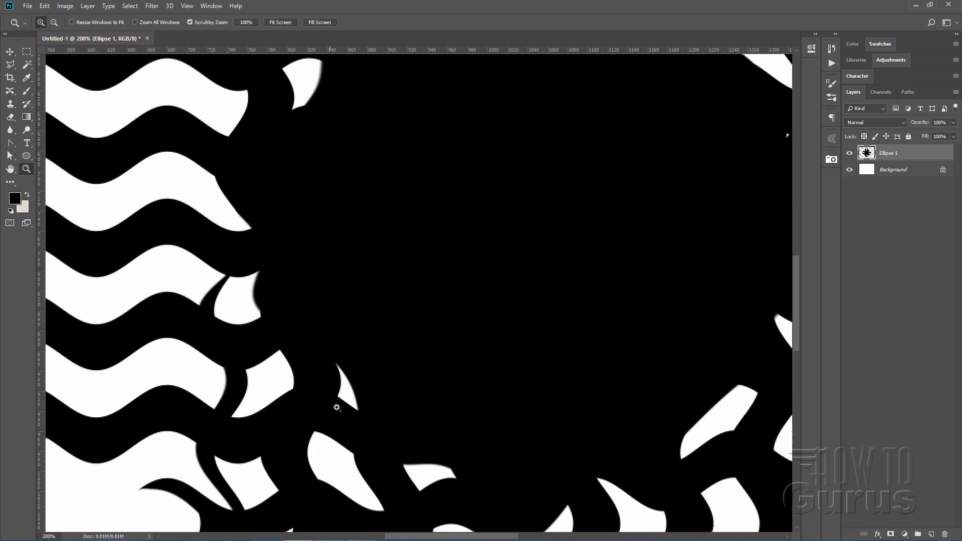
pyautogui.click(26, 91)
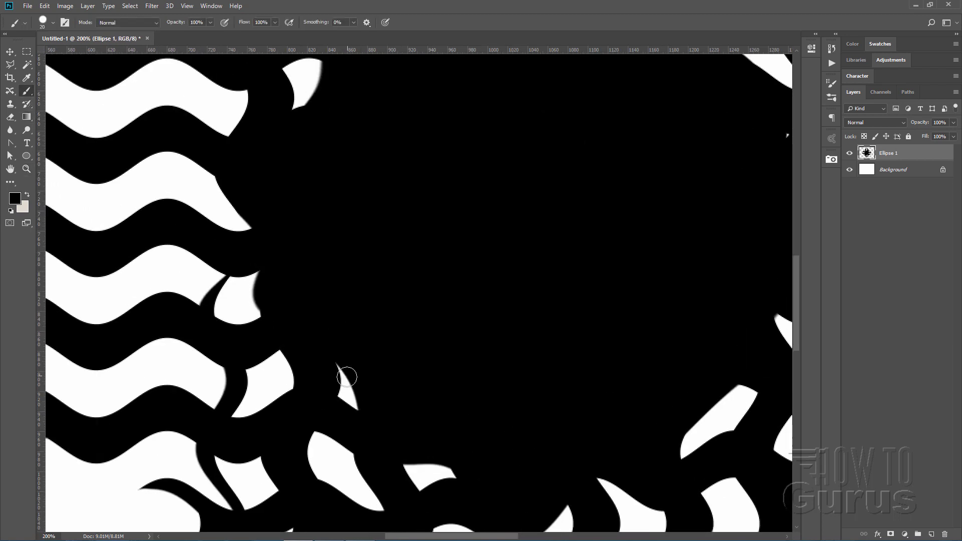
pyautogui.moveTo(347, 377); pyautogui.dragTo(356, 401)
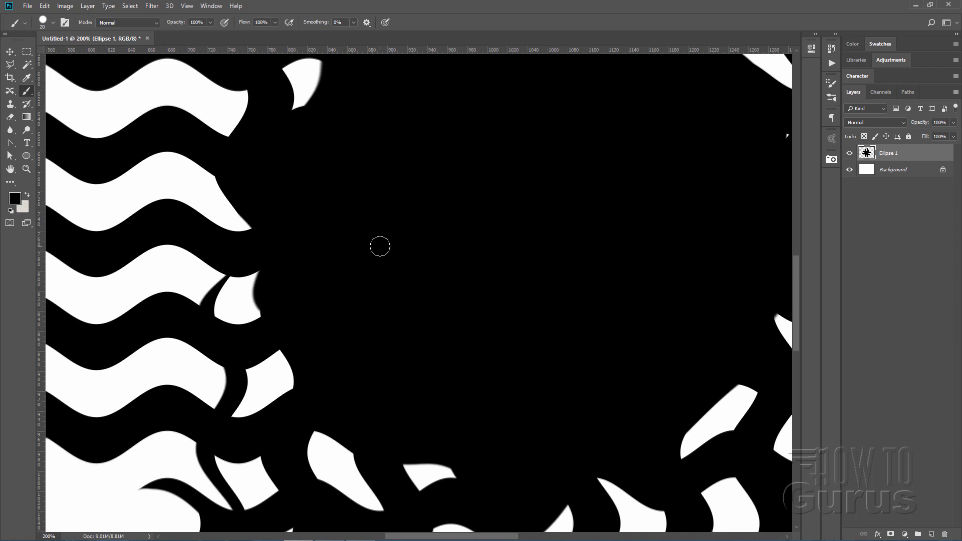
# Step: Place beauty-portrait.jpg as an embedded image above the sunburst layer, keeping its default placement size
pyautogui.click(28, 169)
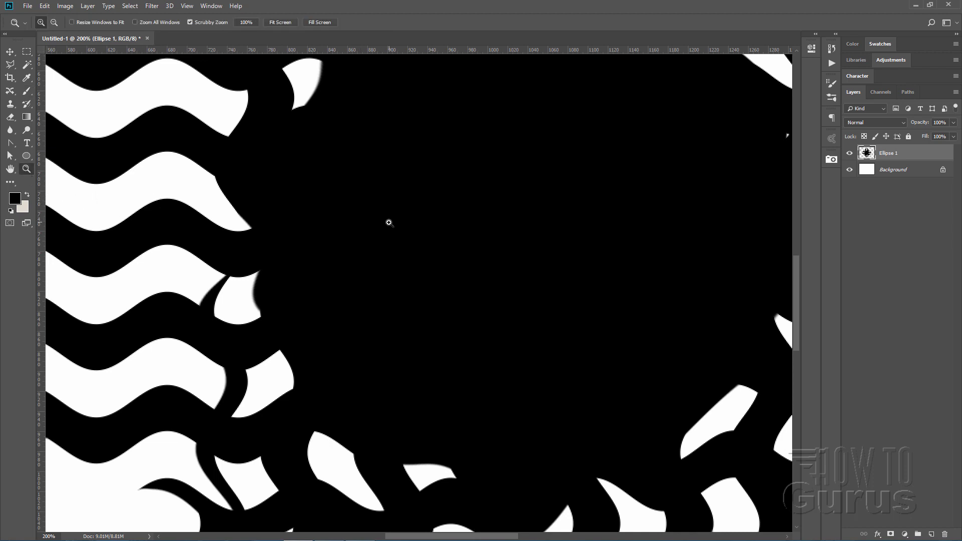
pyautogui.hotkey('ctrl', '0')
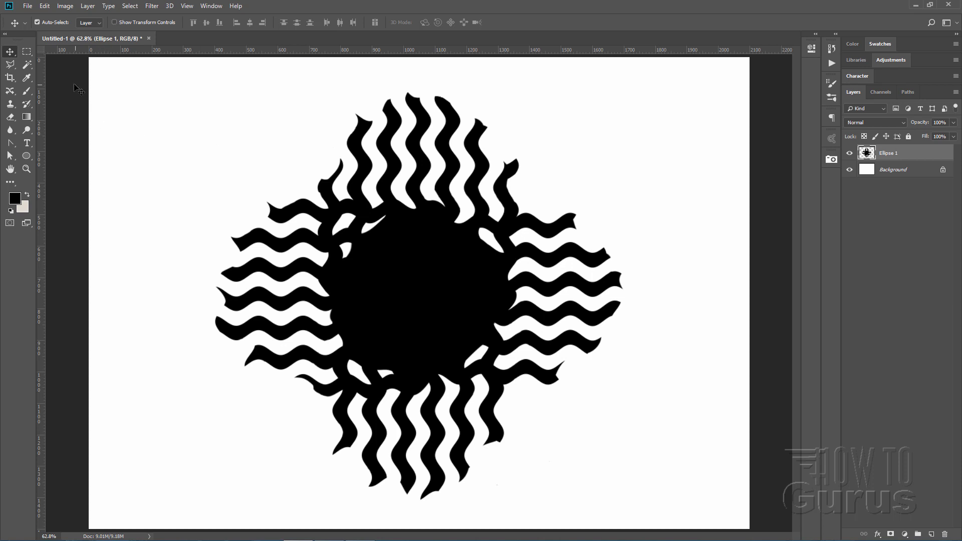
pyautogui.click(27, 6)
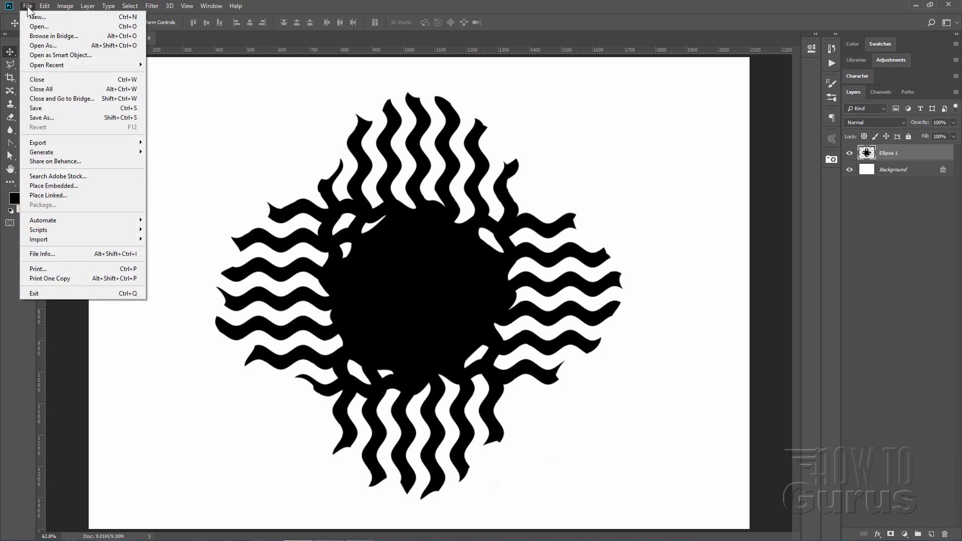
pyautogui.click(48, 187)
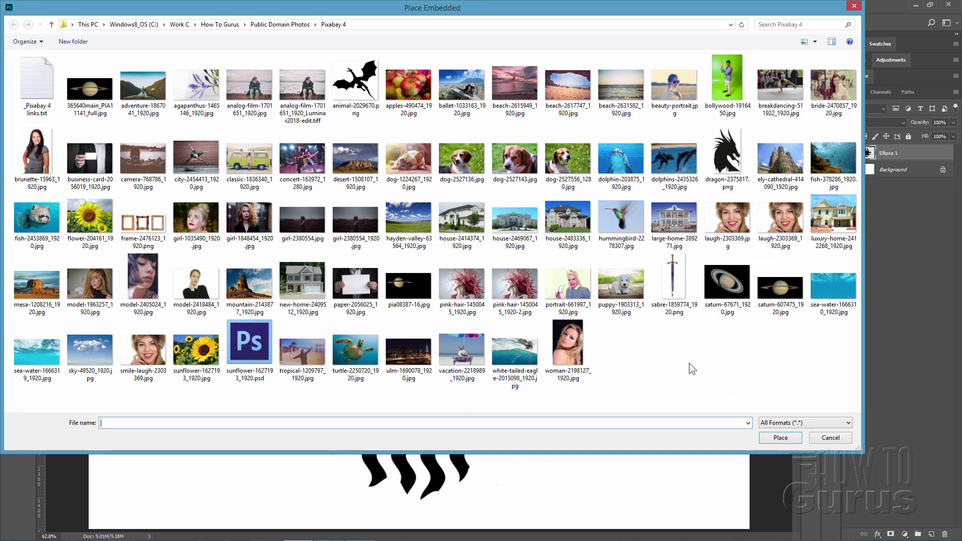
pyautogui.click(678, 96)
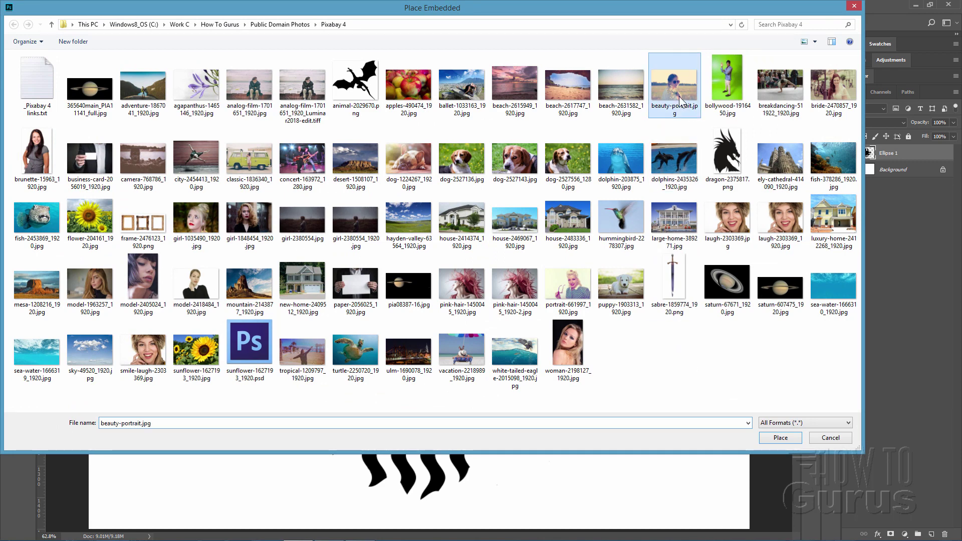
pyautogui.click(776, 438)
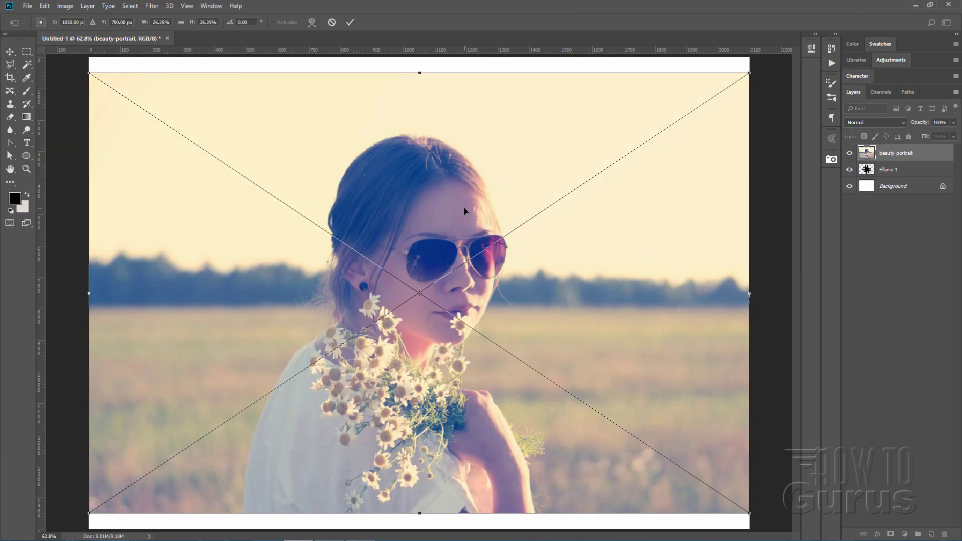
pyautogui.click(351, 22)
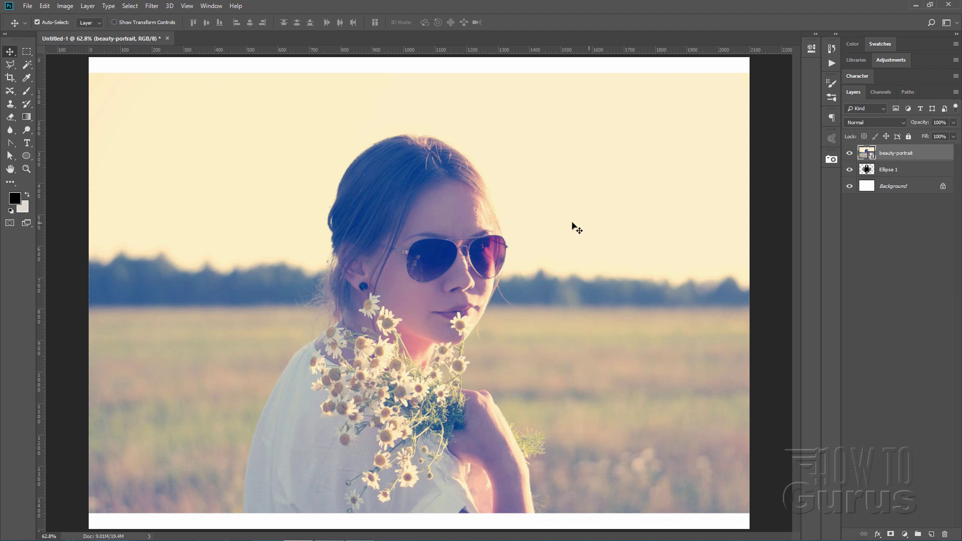
# Step: Lower the photo's opacity to about 50%, shift it so the face sits over the sunburst's centre, and restore 100% opacity
pyautogui.click(954, 122)
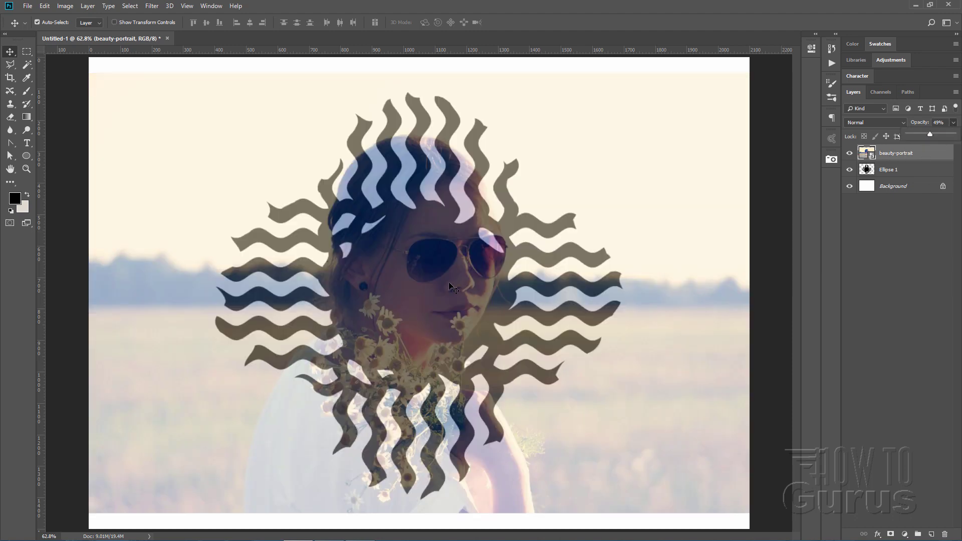
pyautogui.moveTo(449, 284); pyautogui.dragTo(434, 307)
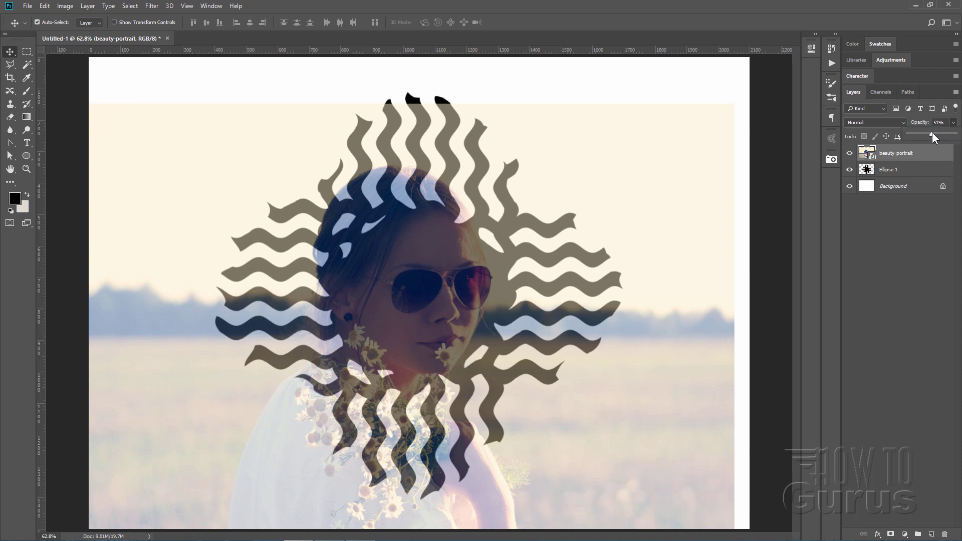
pyautogui.moveTo(932, 133); pyautogui.dragTo(956, 134)
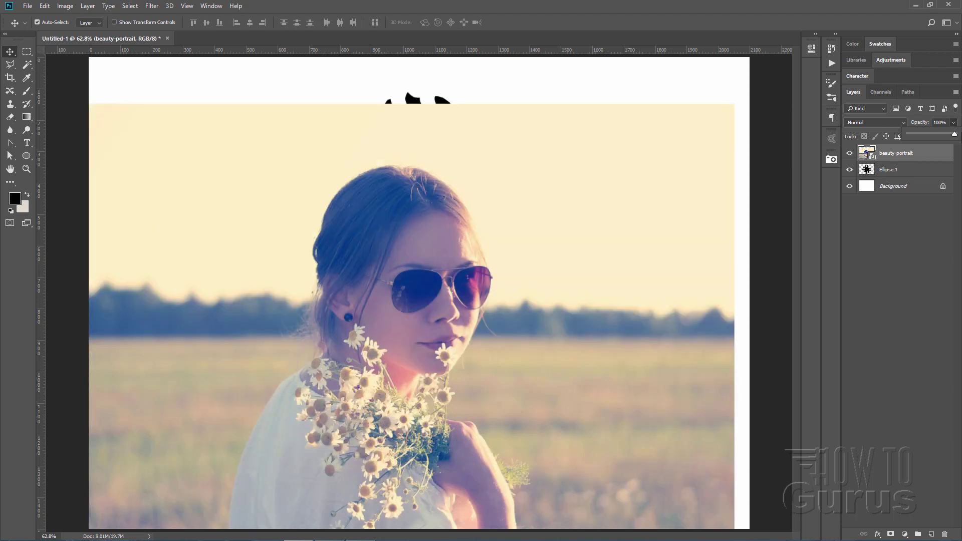
# Step: Clip the beauty-portrait layer to the Ellipse 1 sunburst shape and rasterize the photo layer
pyautogui.rightClick(894, 154)
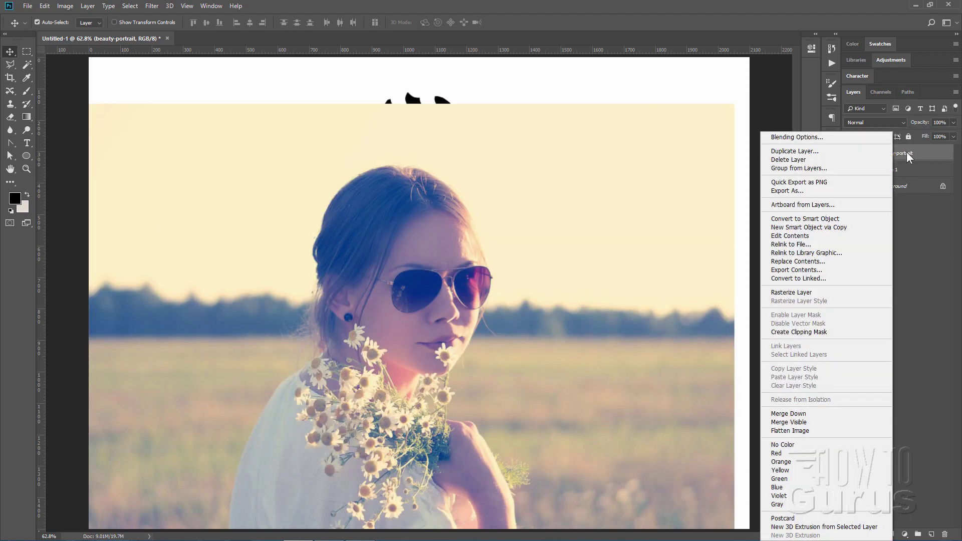
pyautogui.click(801, 331)
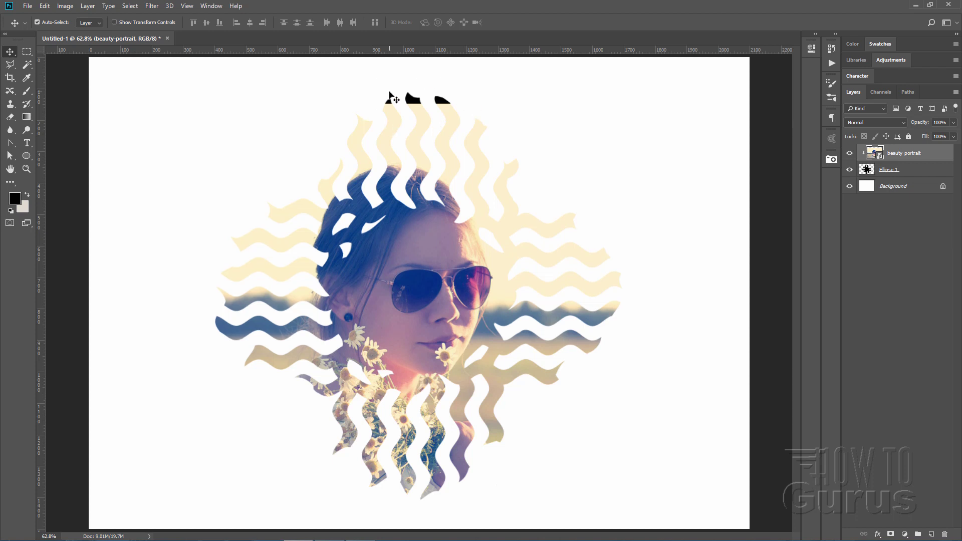
pyautogui.rightClick(894, 156)
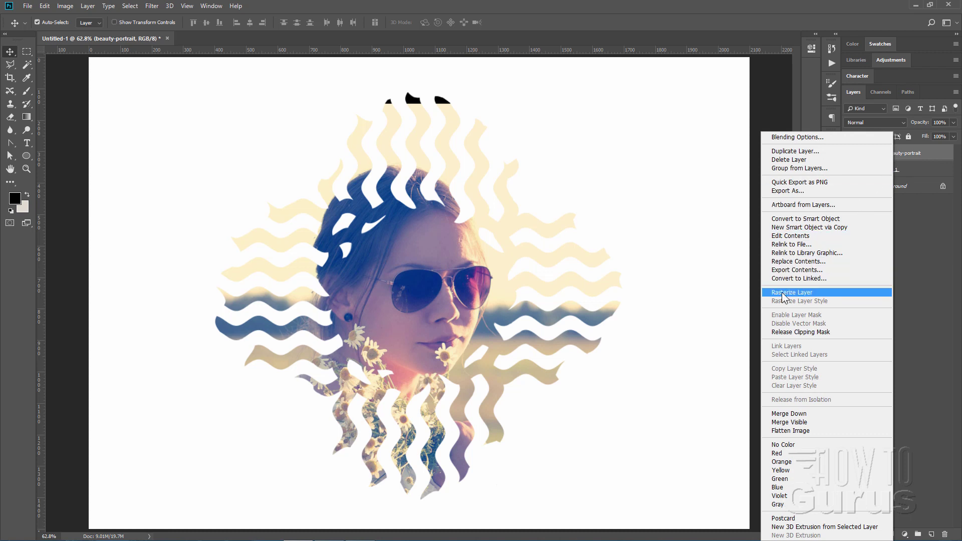
pyautogui.click(824, 293)
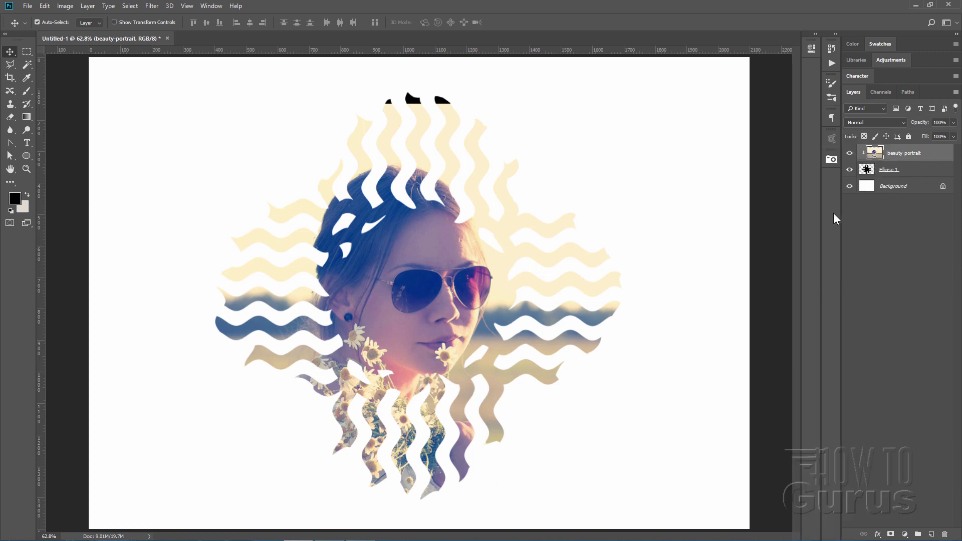
# Step: Select a rectangular strip of the photo across the uppermost ray tips, stretch it upward to about 153% height over the black tips, and deselect
pyautogui.click(26, 52)
pyautogui.click(91, 54)
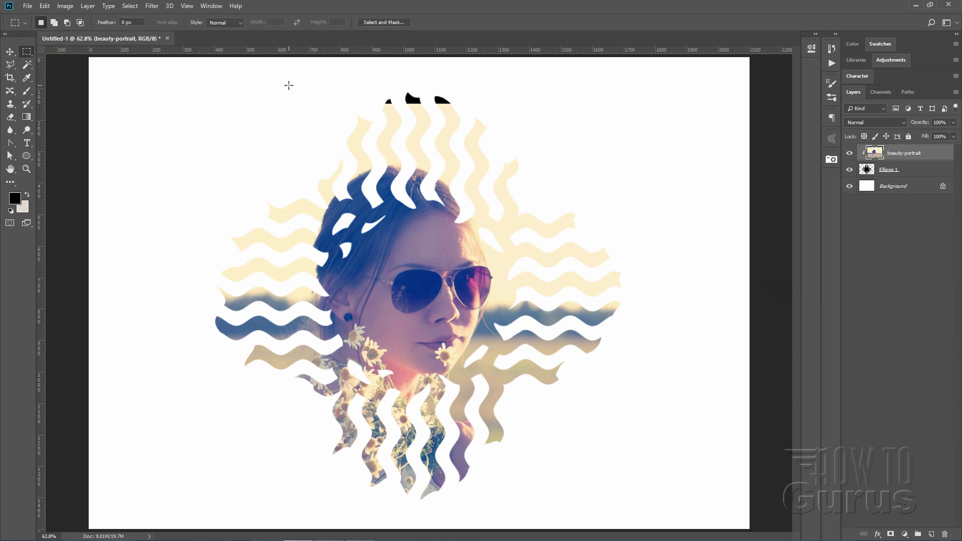
pyautogui.moveTo(232, 77); pyautogui.dragTo(623, 134)
pyautogui.hotkey('ctrl', 't')
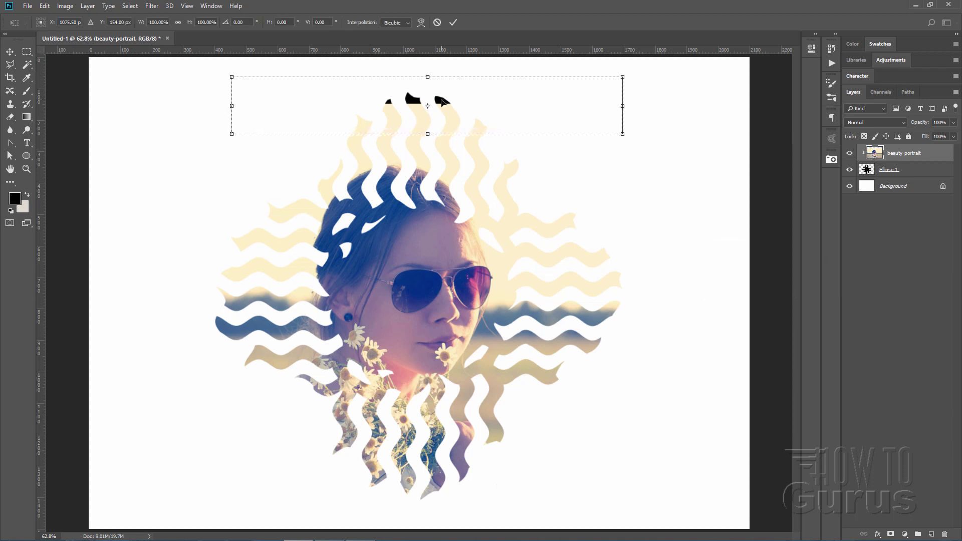
pyautogui.click(453, 22)
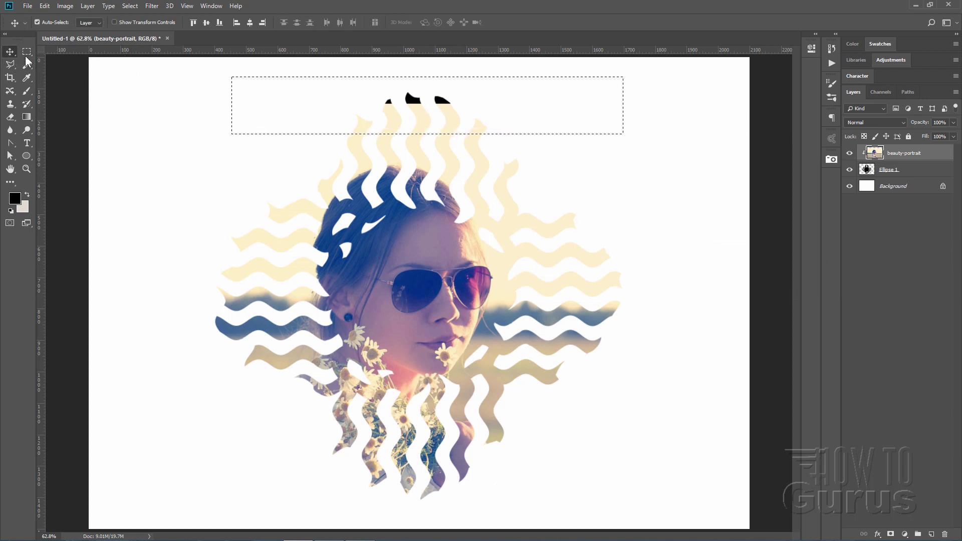
pyautogui.hotkey('ctrl', 't')
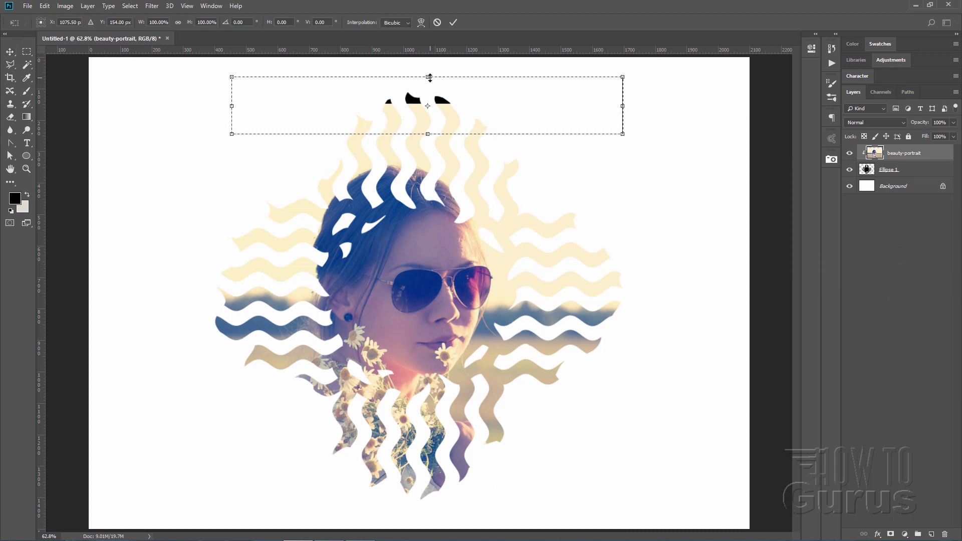
pyautogui.moveTo(429, 76); pyautogui.dragTo(428, 46)
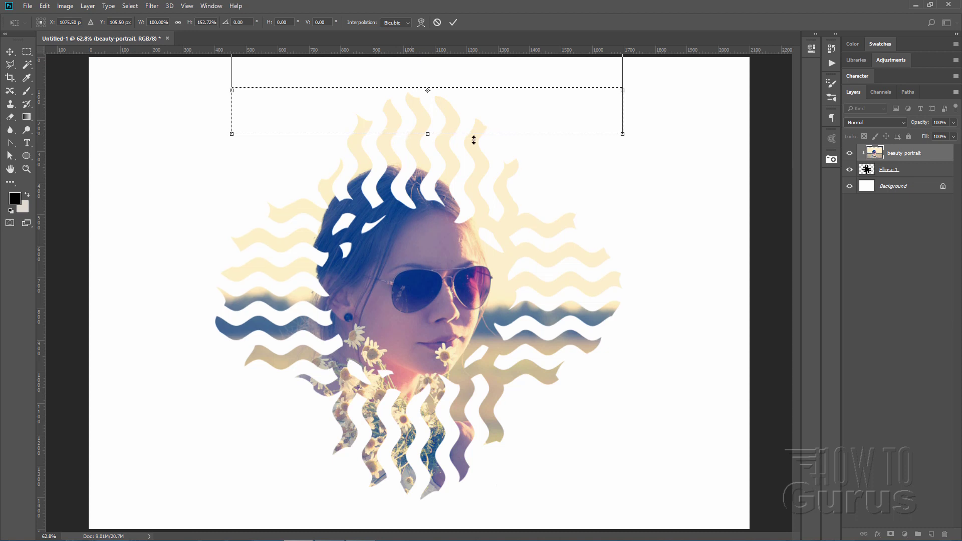
pyautogui.click(453, 23)
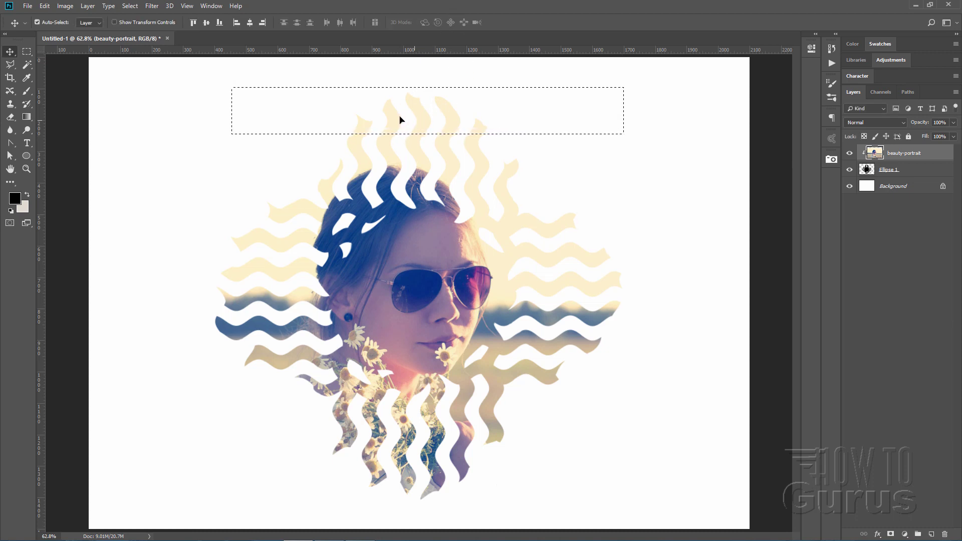
pyautogui.click(130, 6)
pyautogui.click(136, 26)
# Step: Add a Bevel & Emboss effect to the Ellipse 1 layer with Inner Bevel style, Smooth technique, 573% depth and 10 px size
pyautogui.click(894, 175)
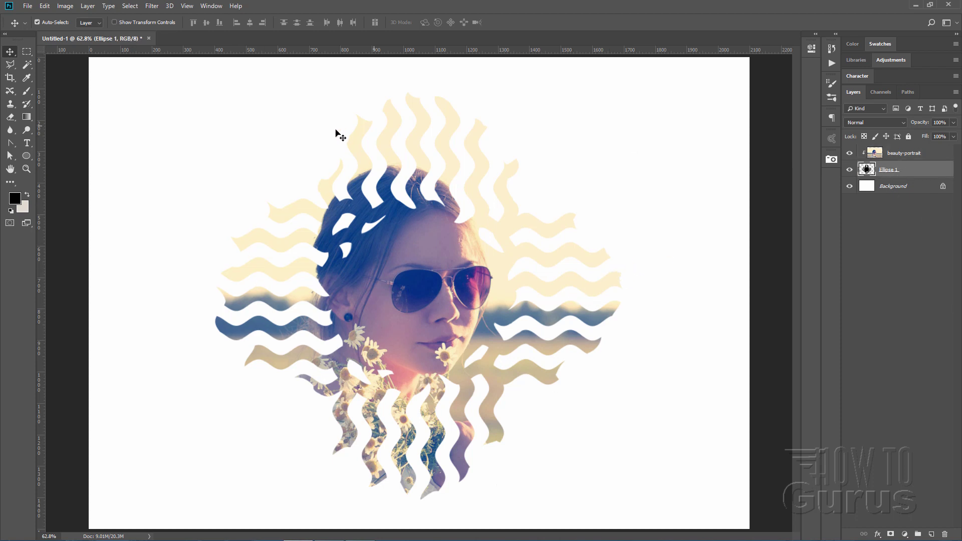
pyautogui.click(87, 6)
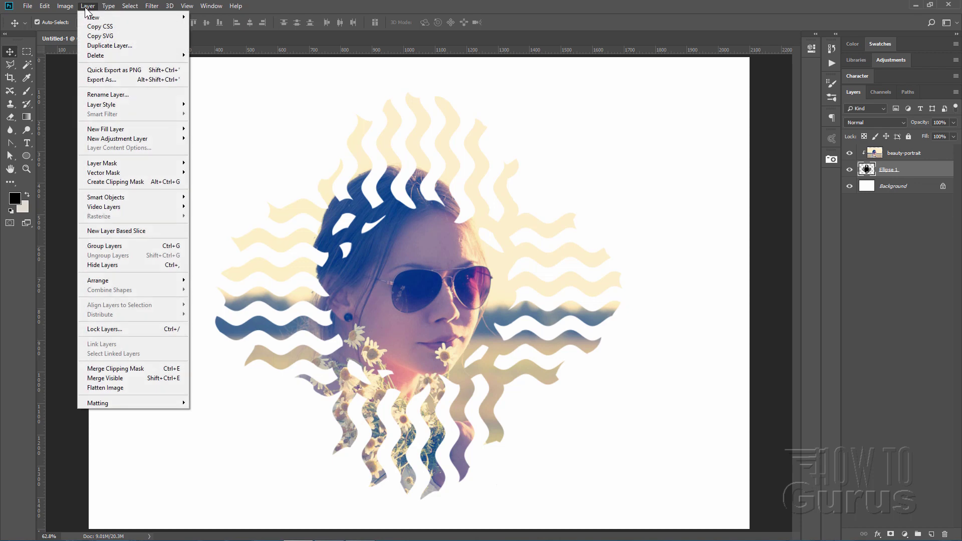
pyautogui.moveTo(133, 104)
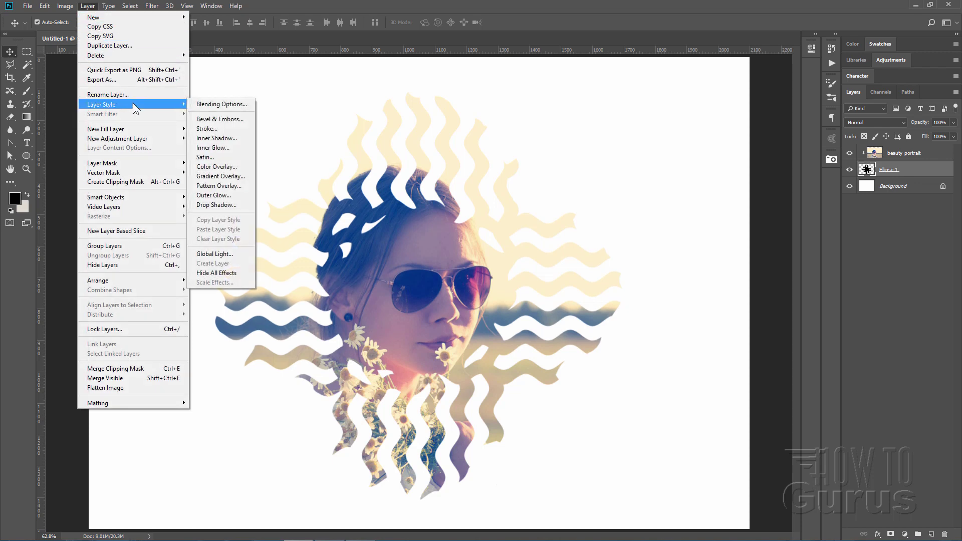
pyautogui.click(201, 121)
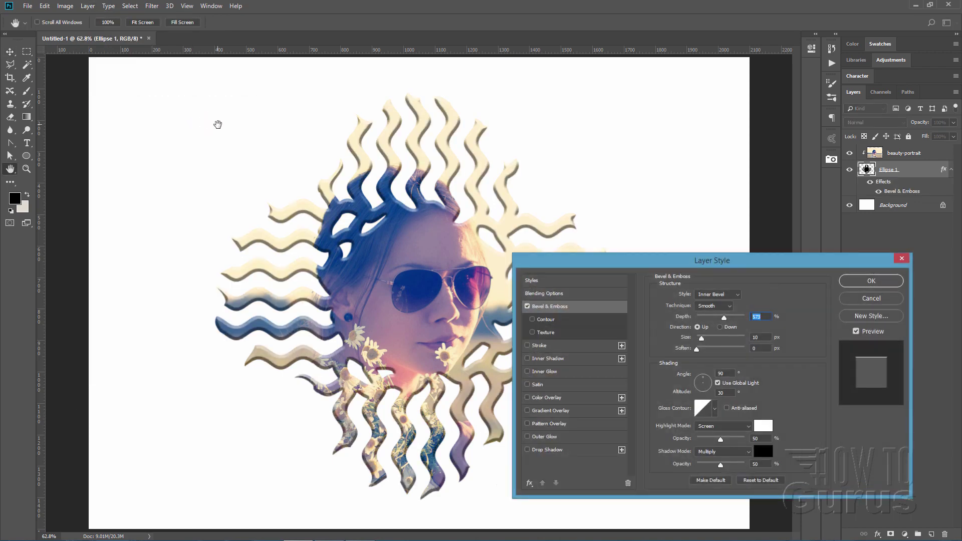
pyautogui.moveTo(649, 260); pyautogui.dragTo(691, 254)
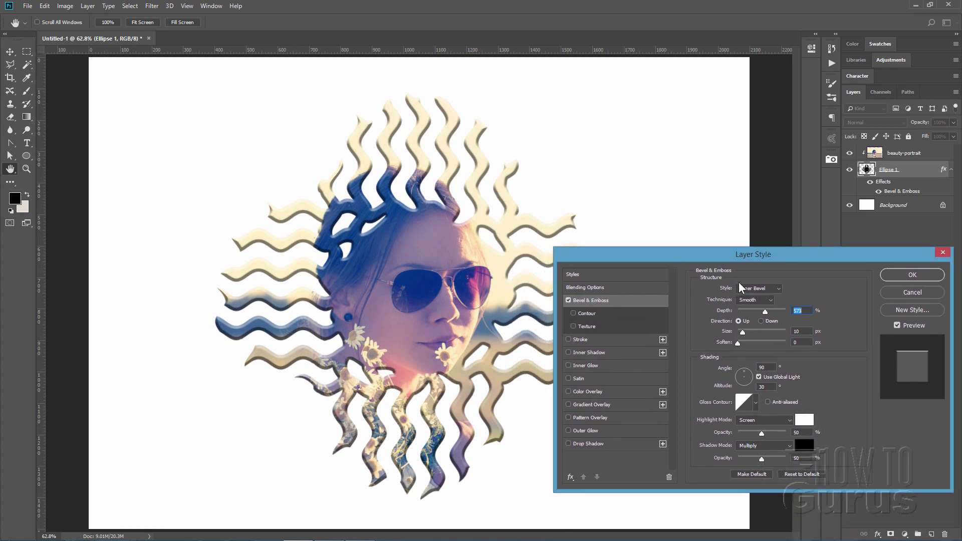
pyautogui.click(777, 289)
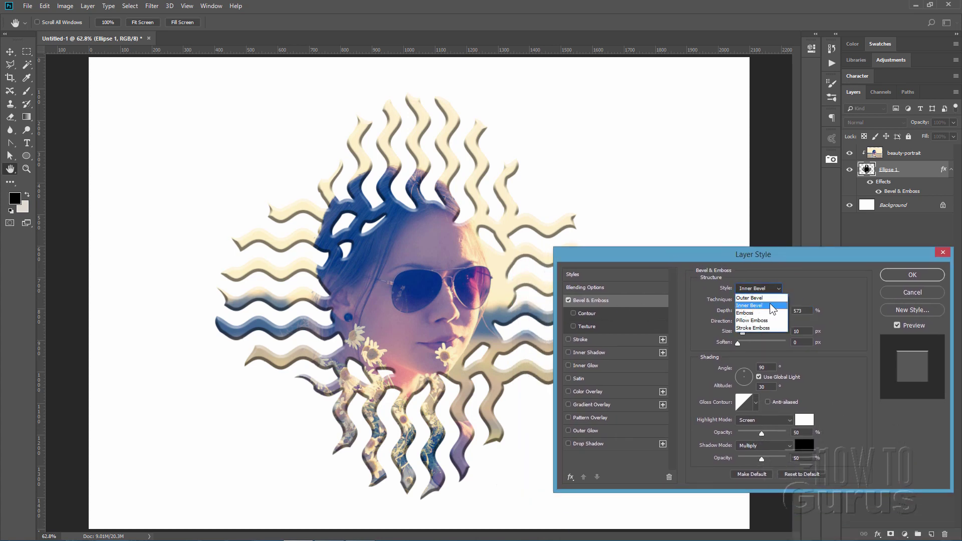
pyautogui.click(769, 305)
pyautogui.click(769, 301)
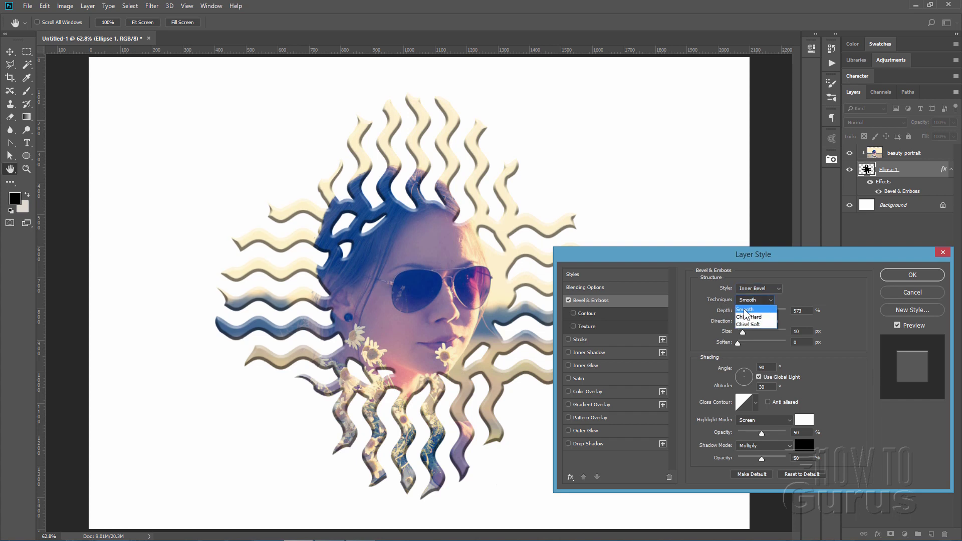
pyautogui.click(745, 309)
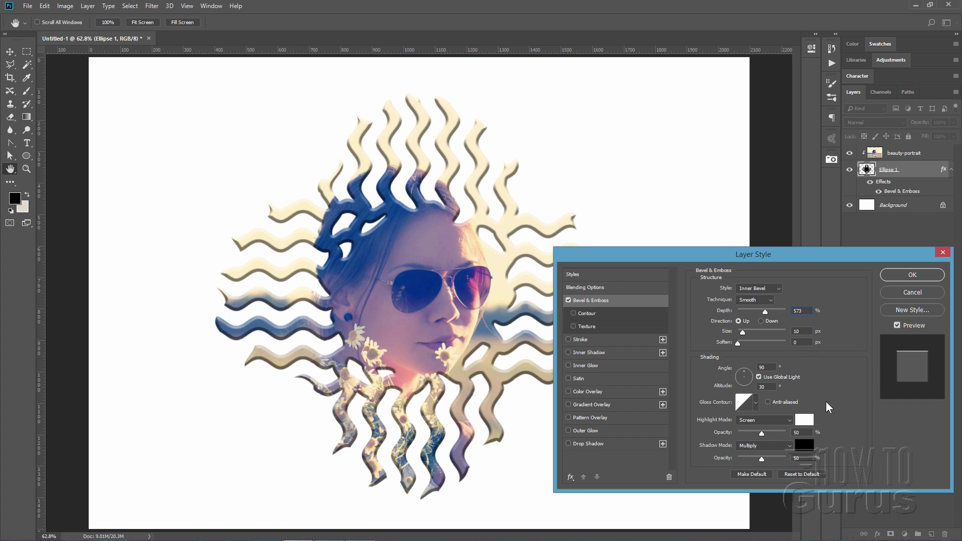
pyautogui.click(889, 273)
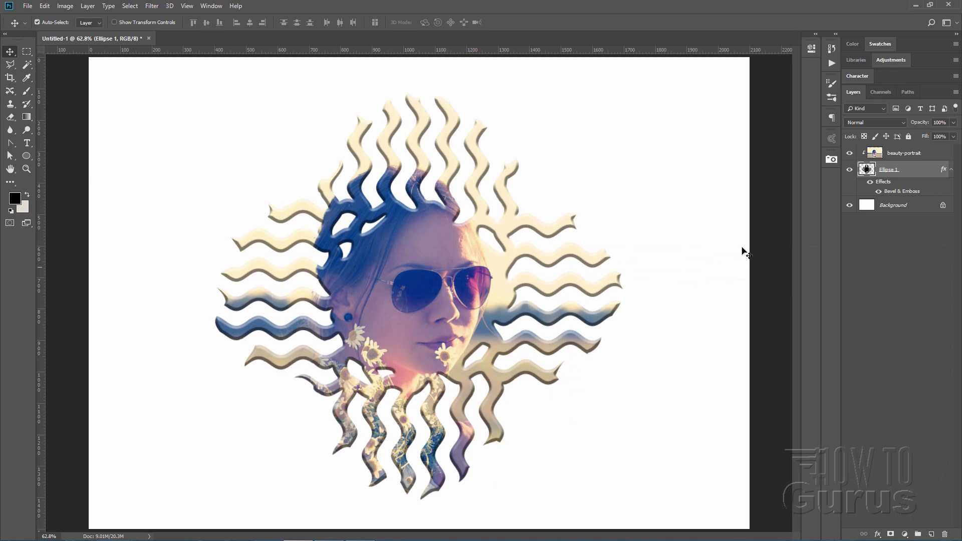
# Step: Add a Drop Shadow to the Ellipse 1 layer with a 130° global light angle, 75% opacity, 12 px distance and 10 px size
pyautogui.doubleClick(882, 183)
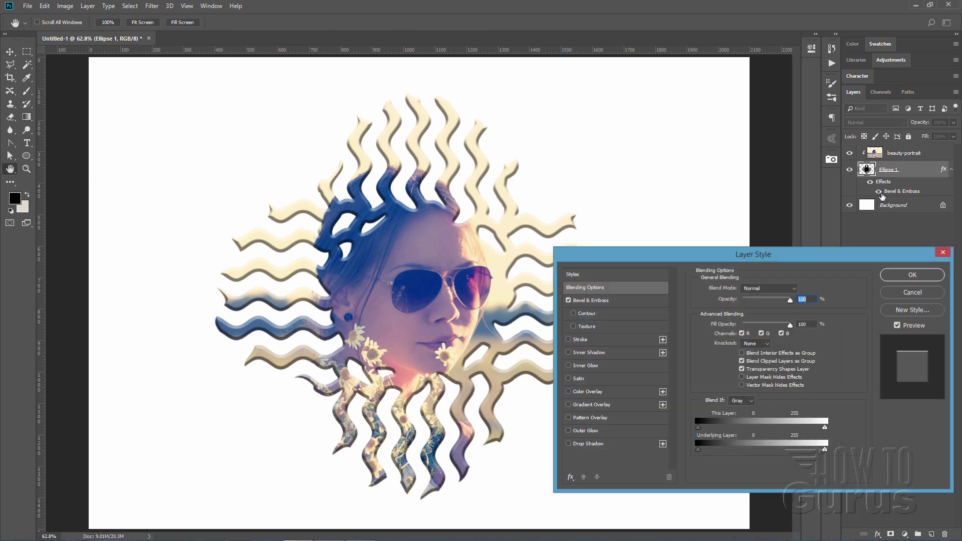
pyautogui.click(568, 443)
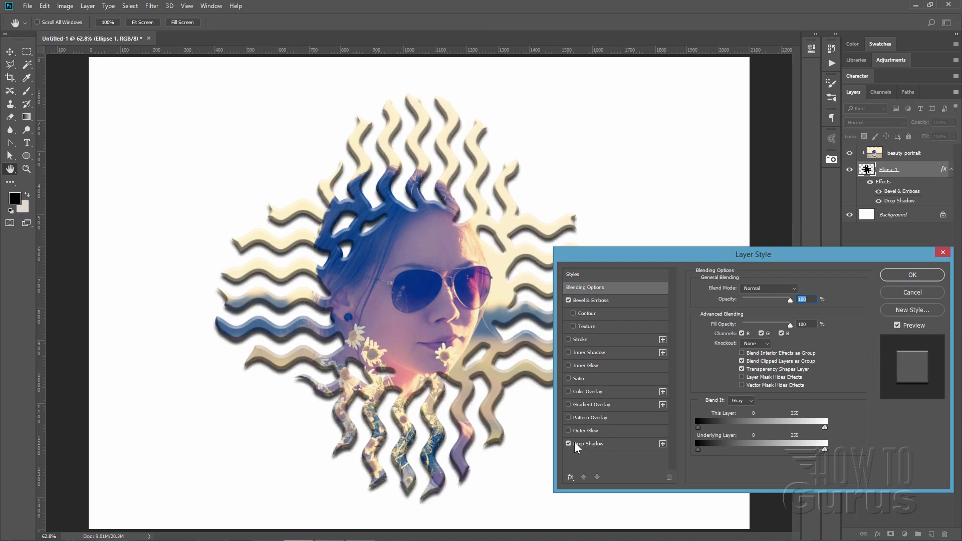
pyautogui.click(619, 445)
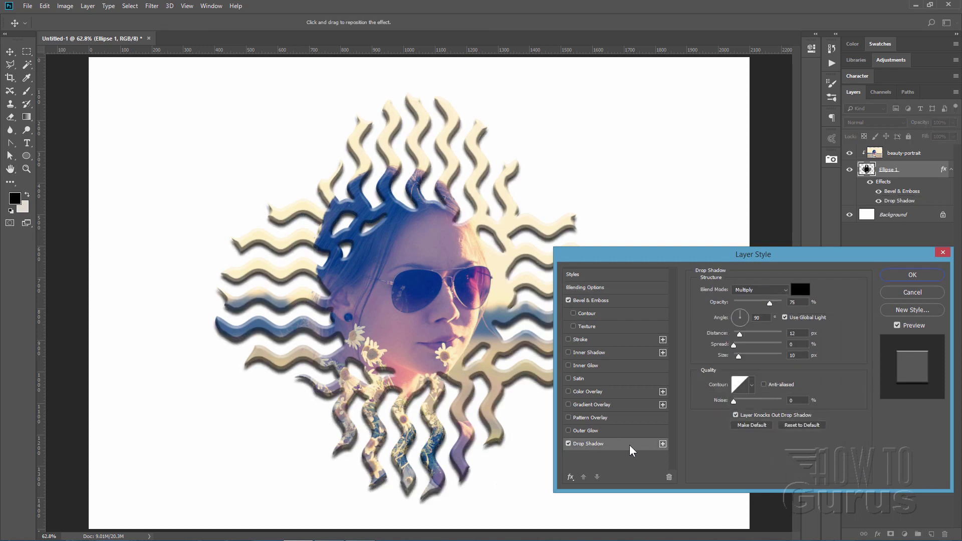
pyautogui.click(760, 319)
pyautogui.write('130')
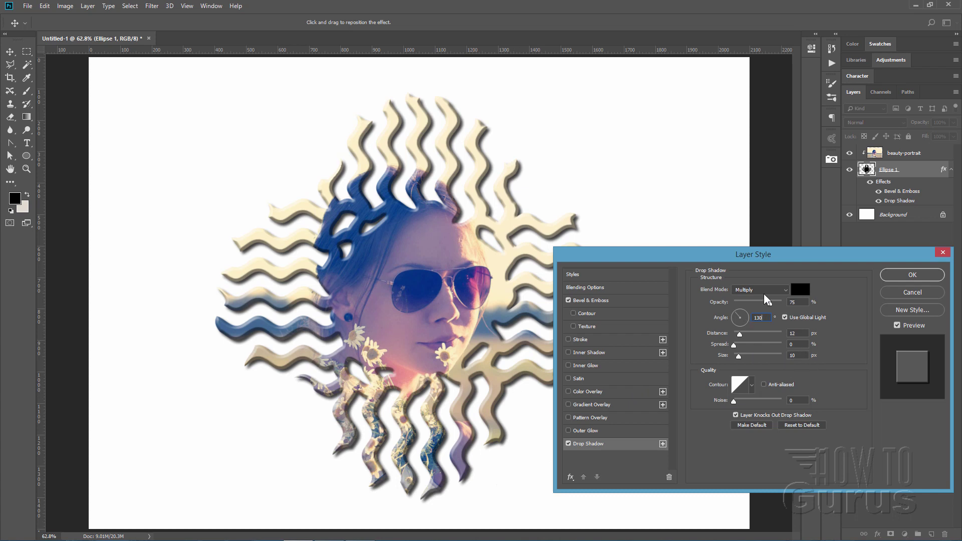
pyautogui.click(913, 275)
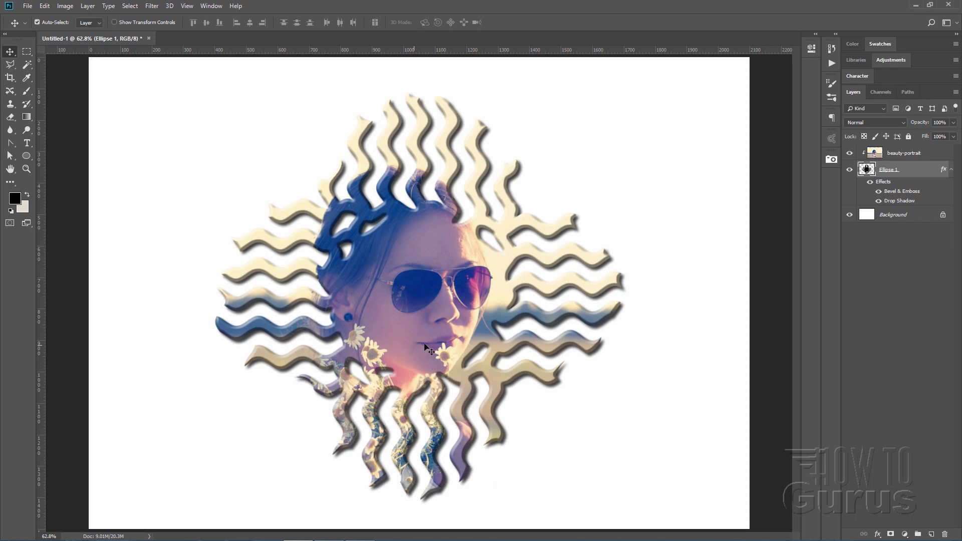
# Step: Add a Gradient Fill layer directly above the Background layer, with Normal mode and 100% opacity
pyautogui.click(903, 215)
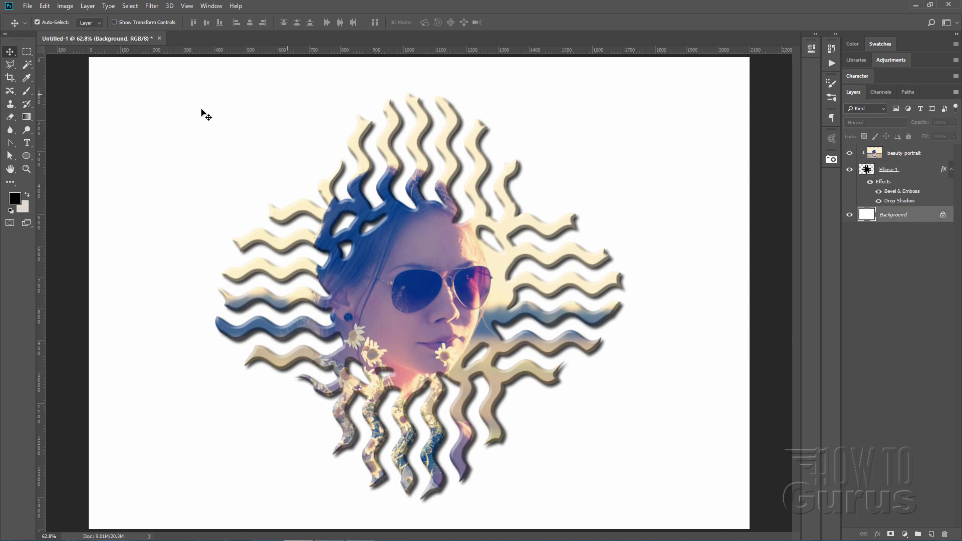
pyautogui.click(88, 6)
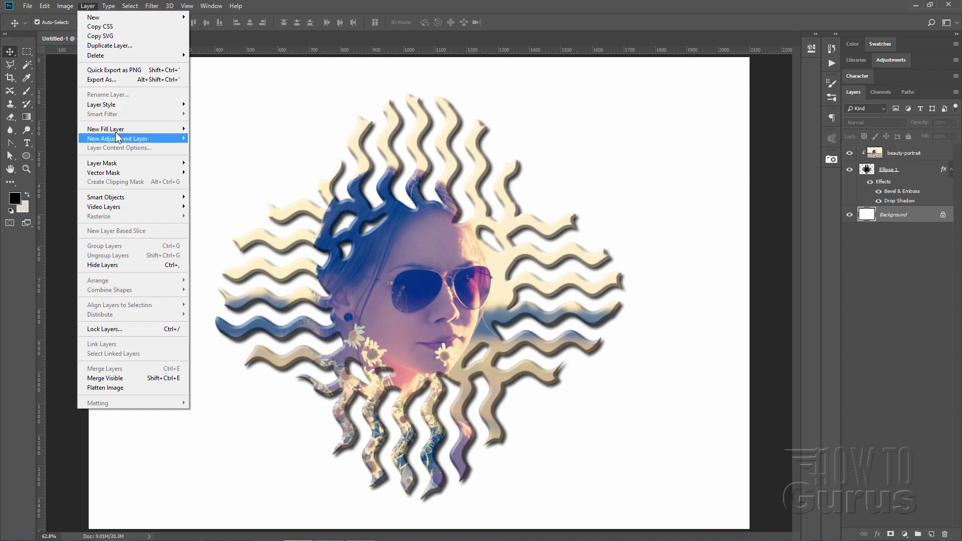
pyautogui.moveTo(115, 130)
pyautogui.click(200, 139)
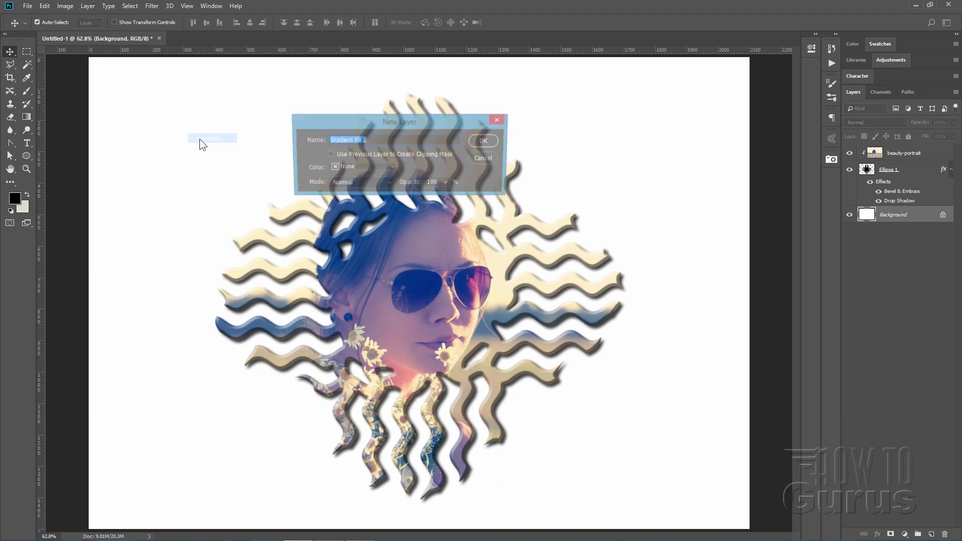
pyautogui.click(473, 145)
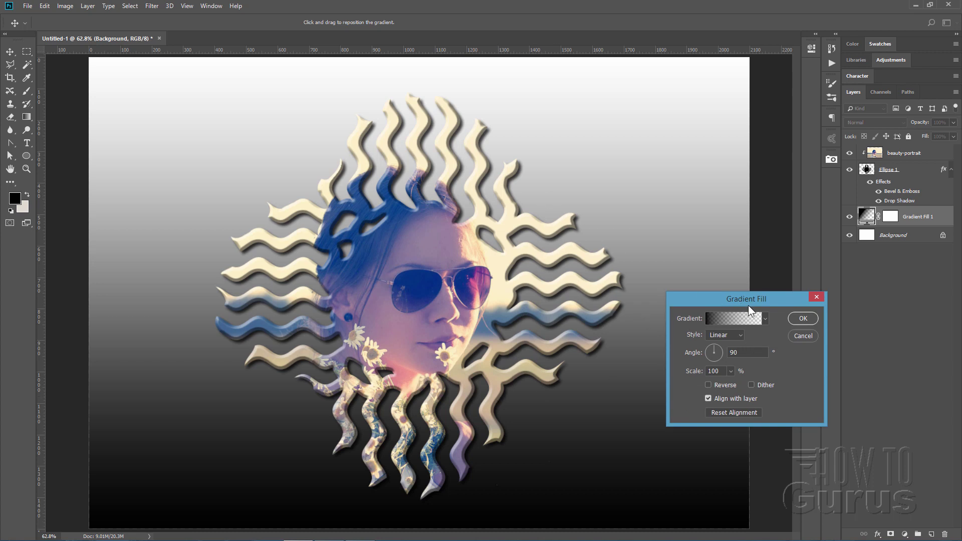
# Step: Apply the Brown, Tan, Beige preset to the gradient fill, keeping the Linear style at 90° and 100% scale
pyautogui.moveTo(748, 306); pyautogui.dragTo(754, 282)
pyautogui.click(772, 296)
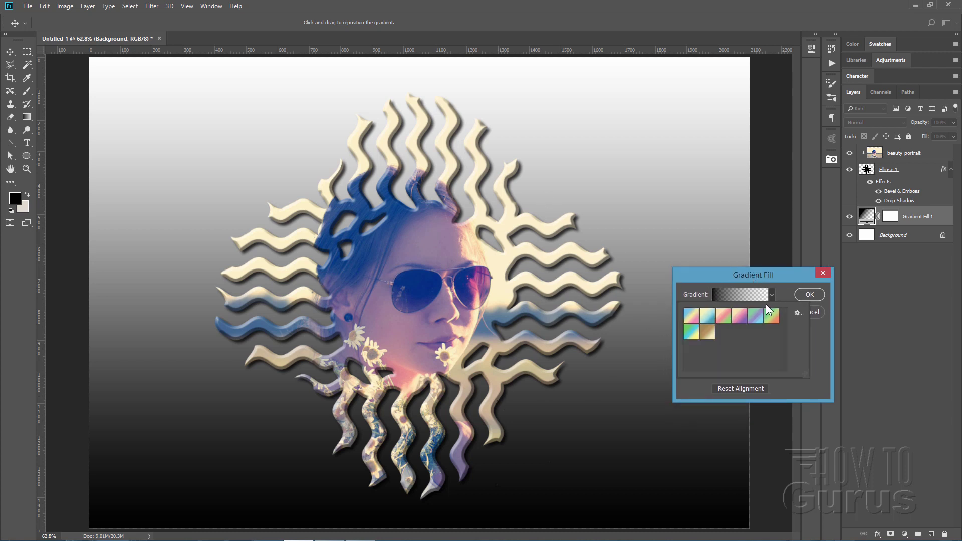
pyautogui.click(797, 313)
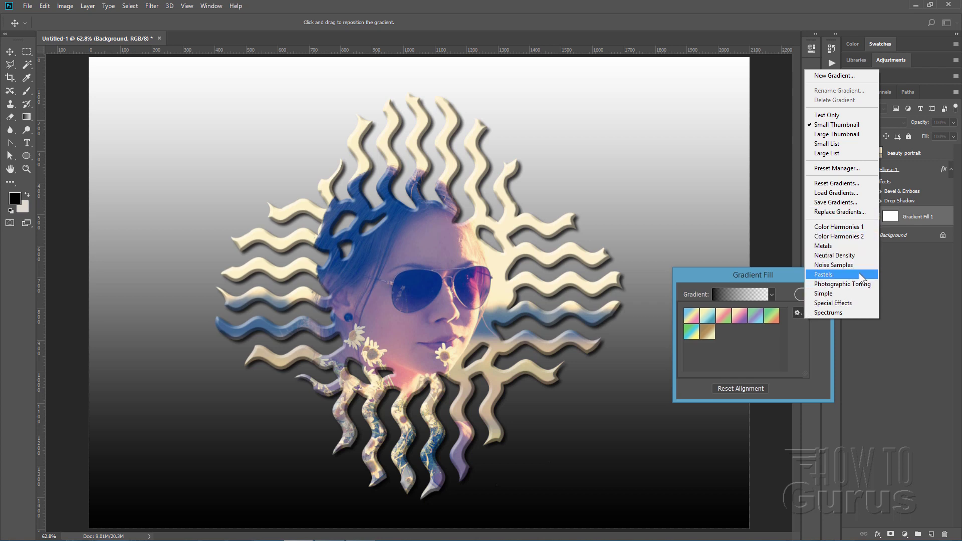
pyautogui.click(783, 348)
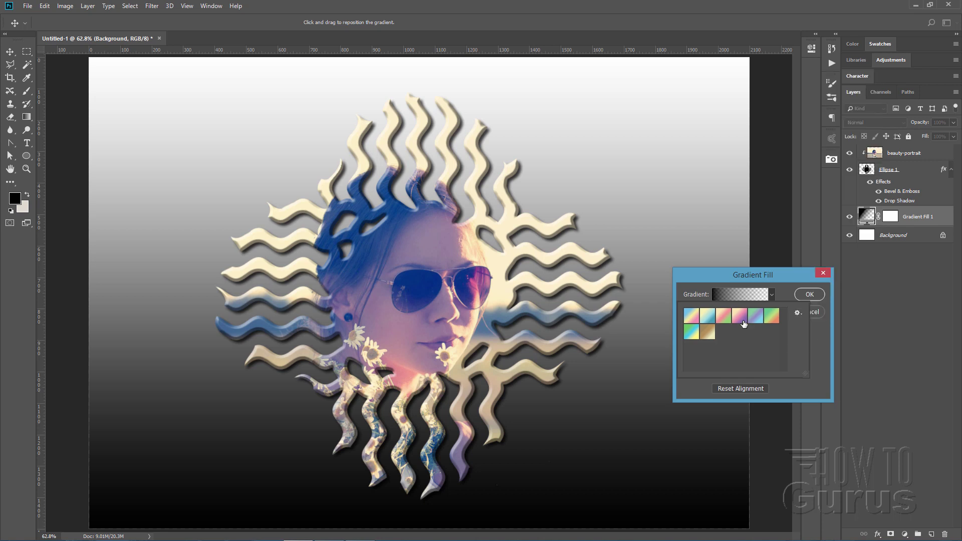
pyautogui.click(709, 332)
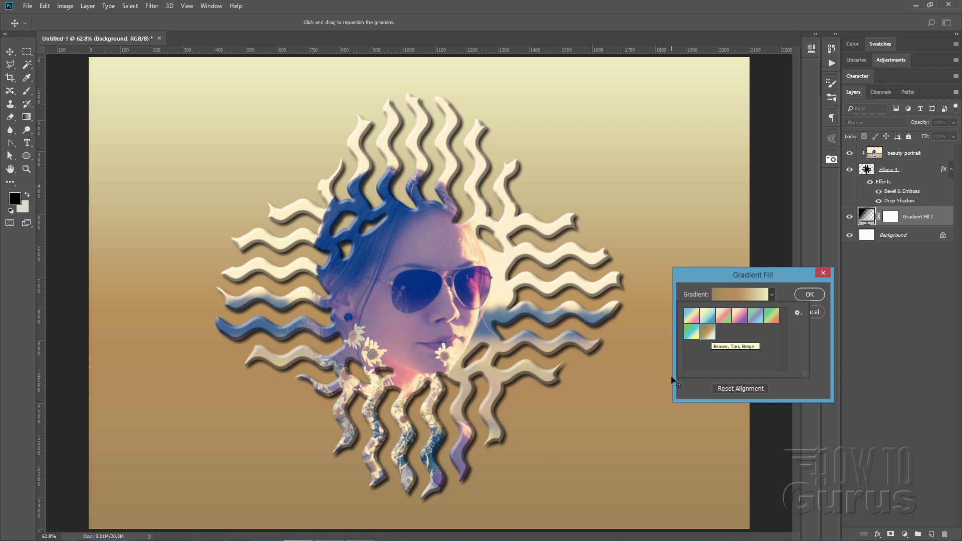
pyautogui.click(807, 293)
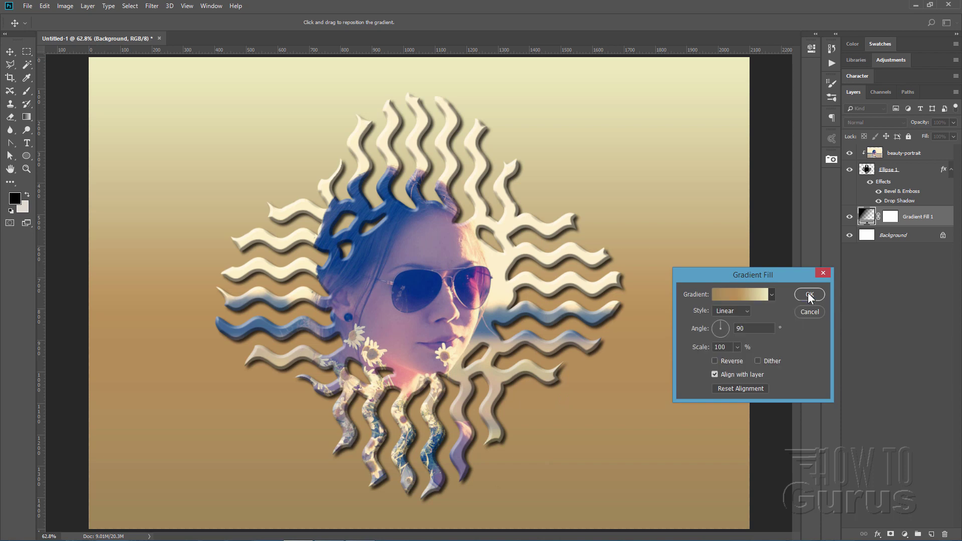
pyautogui.click(807, 293)
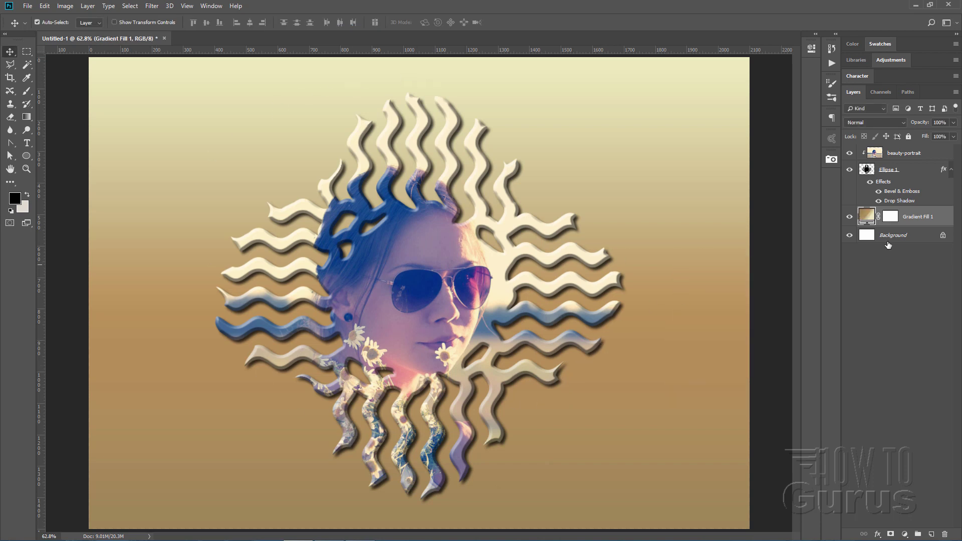
# Step: Scale the beauty-portrait and Ellipse 1 layers together to about 111% and reposition them centrally on the canvas
pyautogui.click(928, 155)
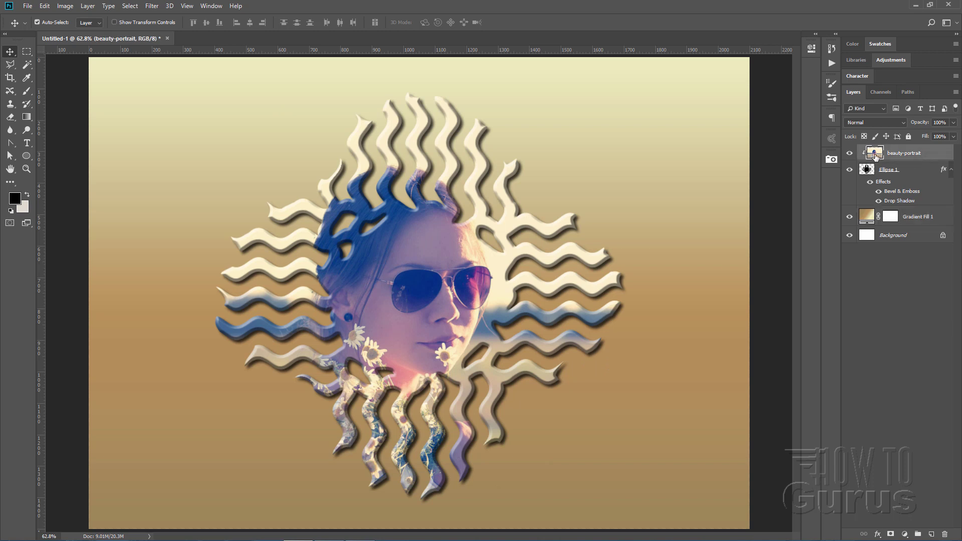
pyautogui.keyDown('shift'); pyautogui.click(916, 173); pyautogui.keyUp('shift')
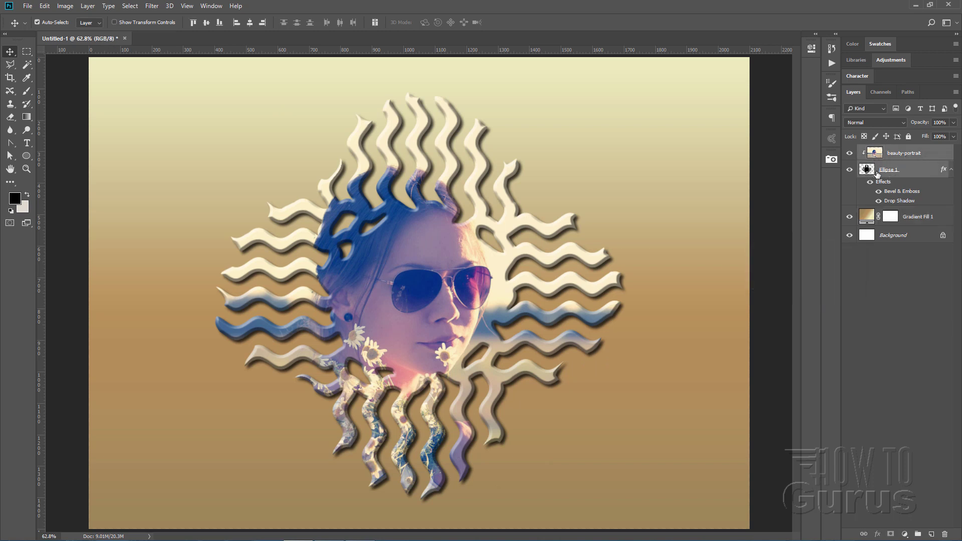
pyautogui.hotkey('ctrl', 't')
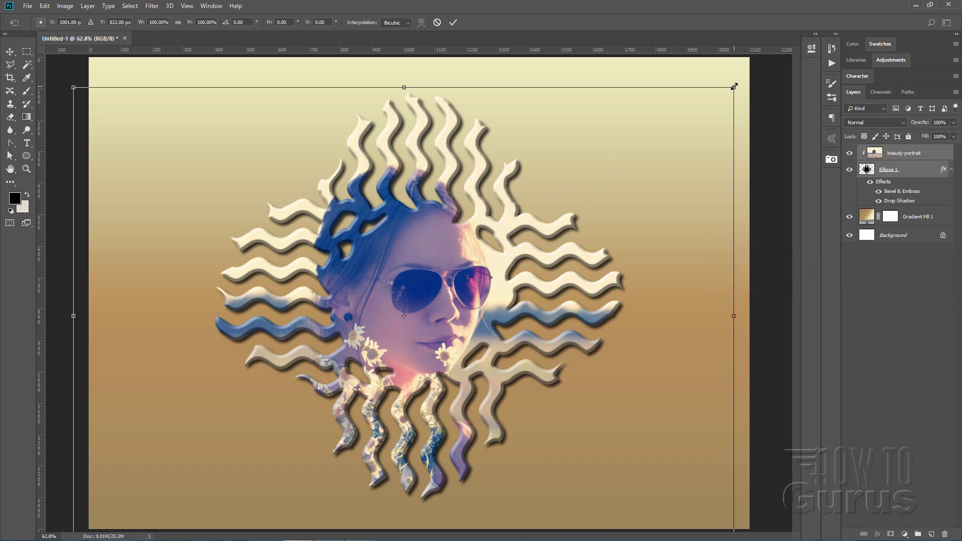
pyautogui.moveTo(734, 89); pyautogui.dragTo(797, 28)
pyautogui.moveTo(498, 235); pyautogui.dragTo(460, 254)
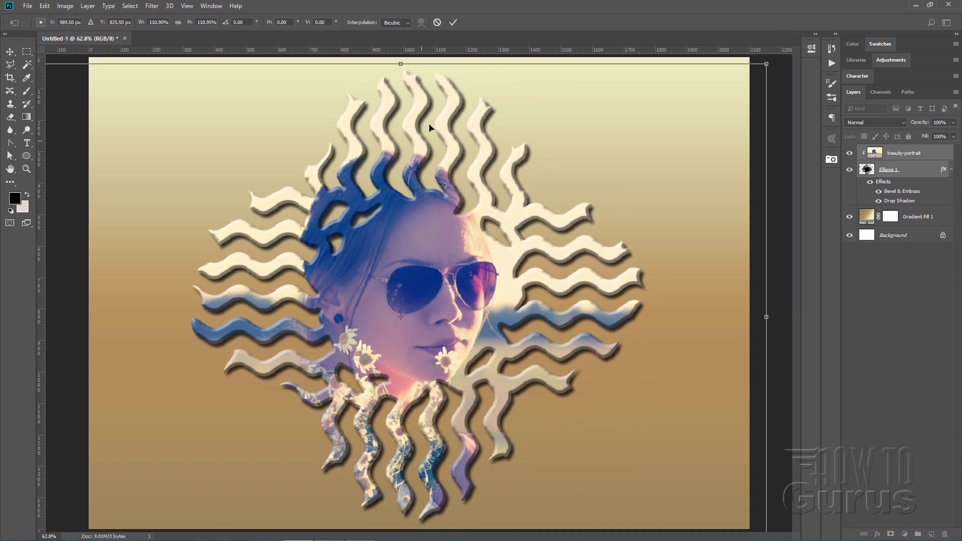
pyautogui.click(452, 22)
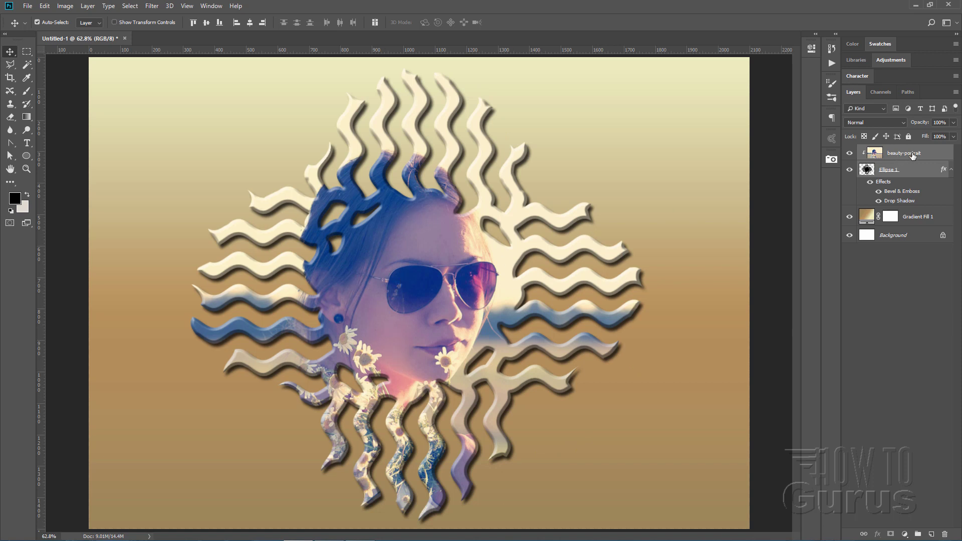
# Step: Add a Levels adjustment layer above the beauty-portrait layer, using the previous layer to create a clipping mask
pyautogui.click(870, 155)
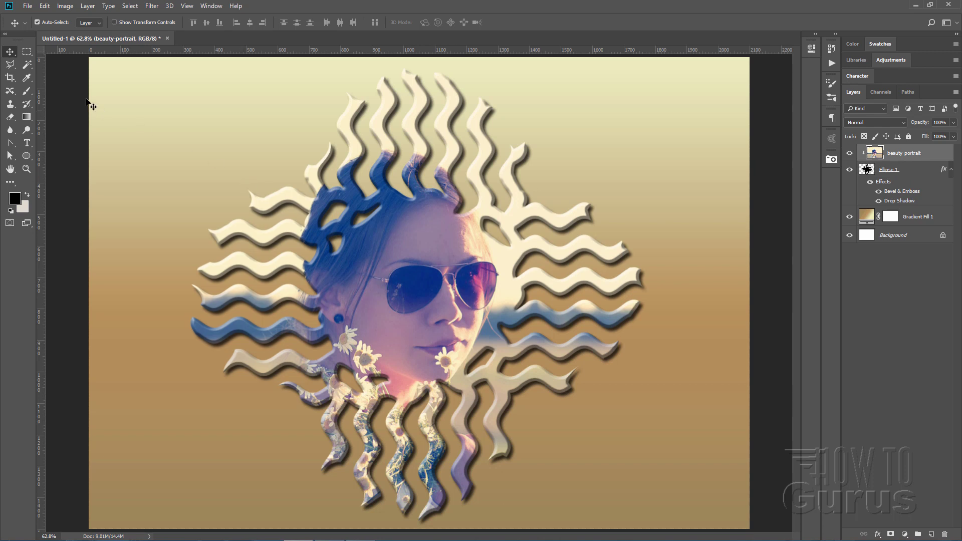
pyautogui.click(87, 6)
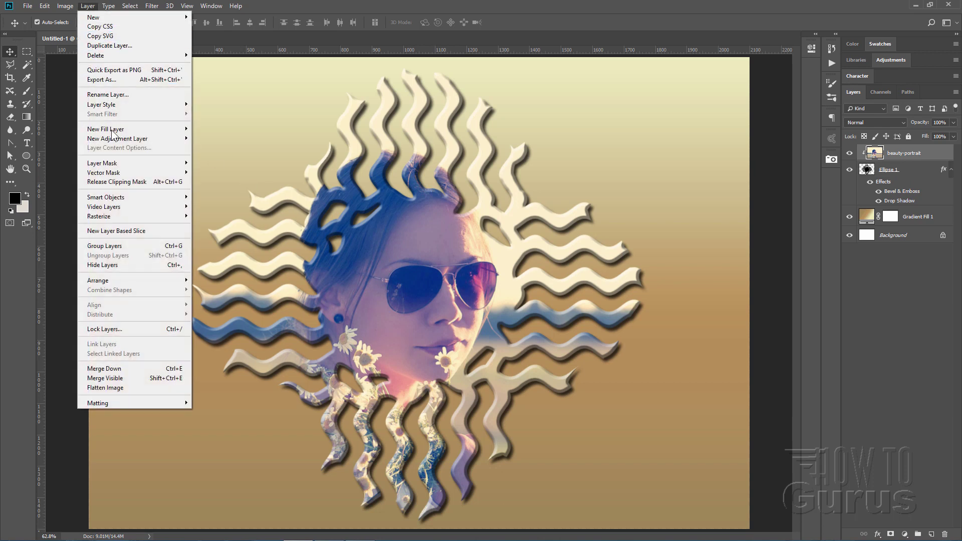
pyautogui.moveTo(113, 138)
pyautogui.click(221, 147)
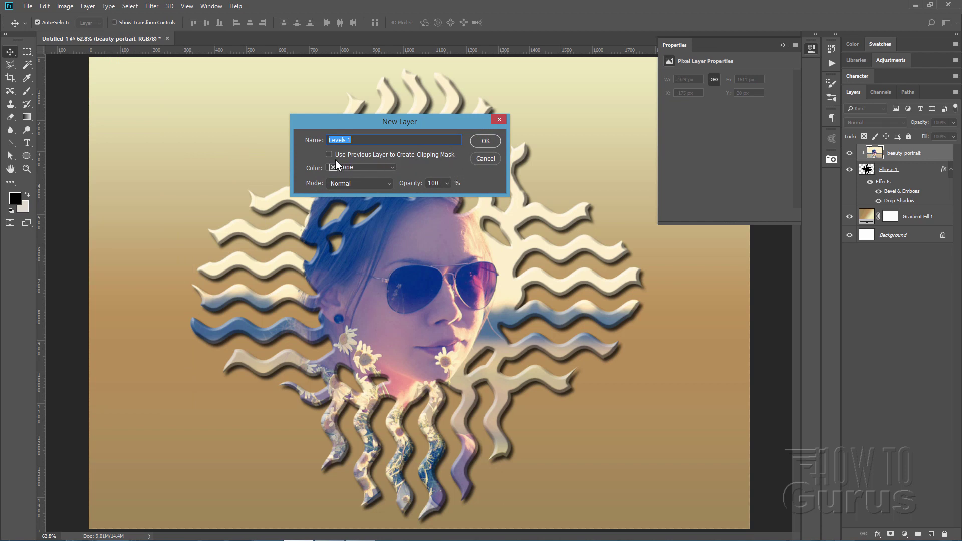
pyautogui.click(484, 141)
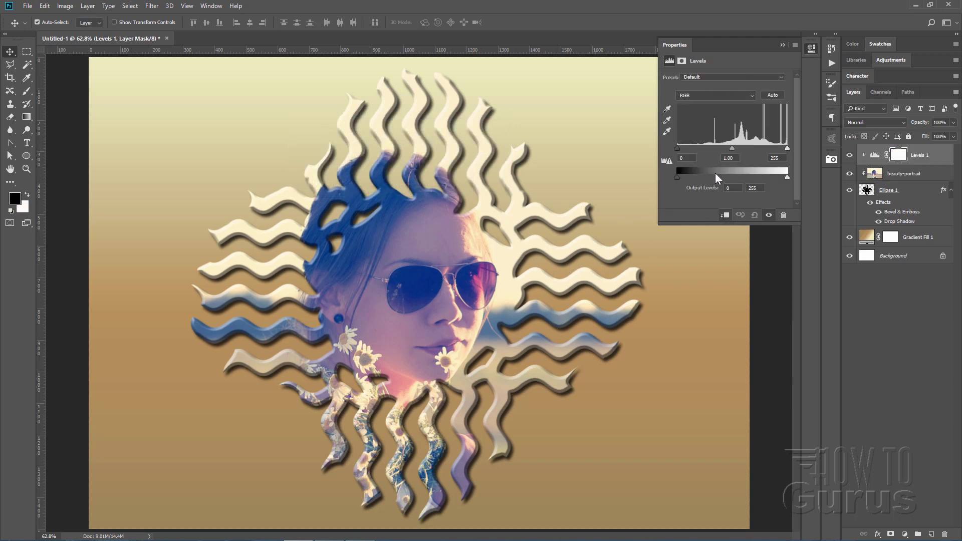
# Step: Darken the portrait's shadows by setting the Levels black input to 54 and the midtone to 1, then close the adjustment properties
pyautogui.moveTo(678, 148); pyautogui.dragTo(701, 146)
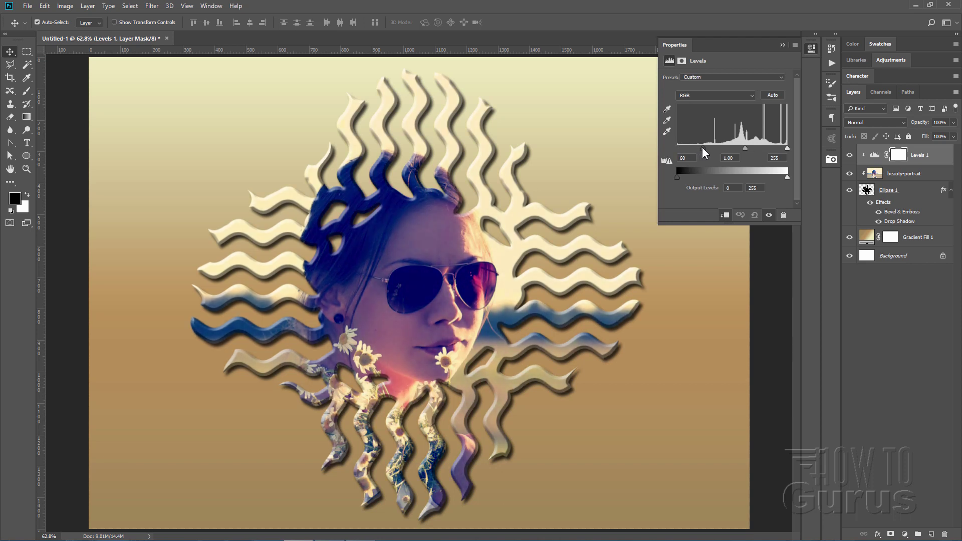
pyautogui.moveTo(700, 146); pyautogui.dragTo(695, 146)
pyautogui.moveTo(698, 149); pyautogui.dragTo(698, 149)
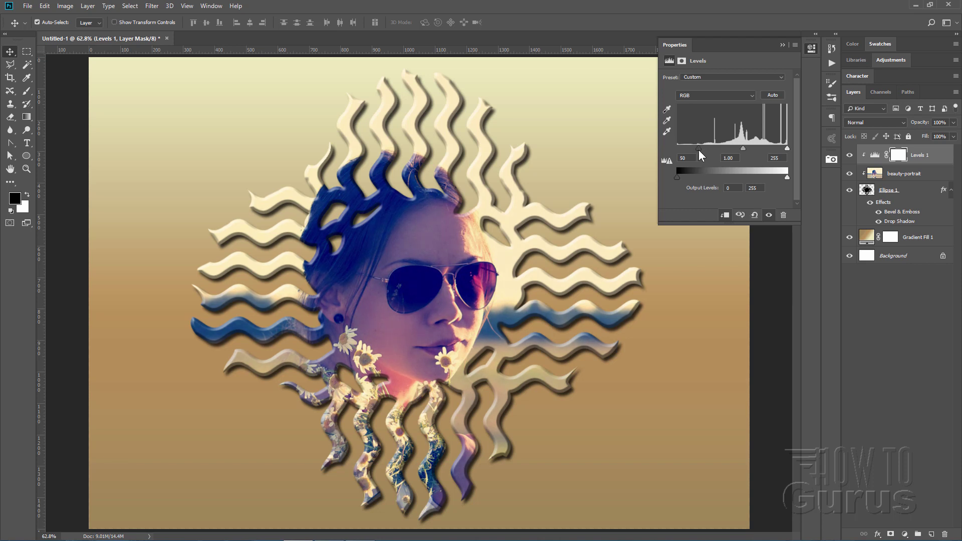
pyautogui.moveTo(741, 149)
pyautogui.mouseDown()
pyautogui.moveTo(731, 150)
pyautogui.moveTo(741, 150)
pyautogui.mouseUp()
pyautogui.click(728, 157)
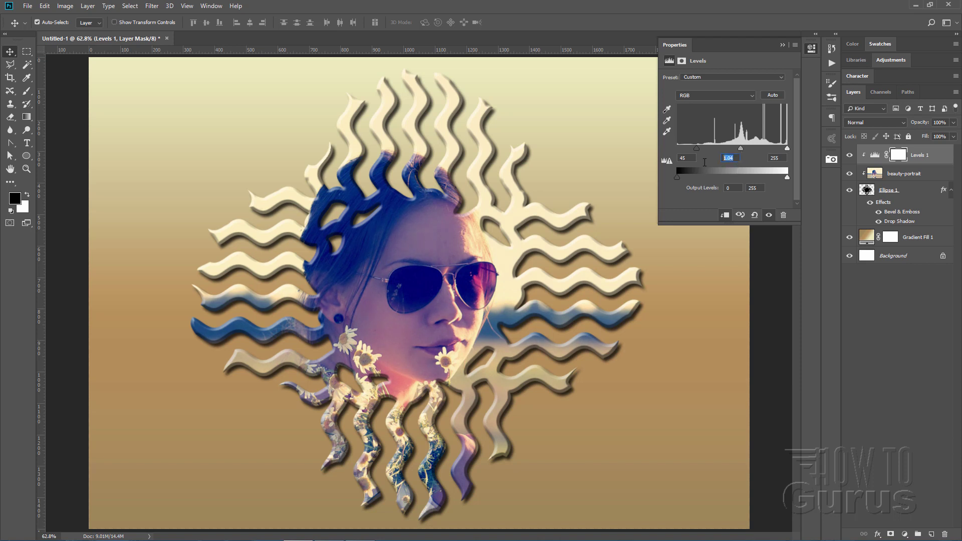
pyautogui.write('1')
pyautogui.moveTo(697, 149); pyautogui.dragTo(701, 148)
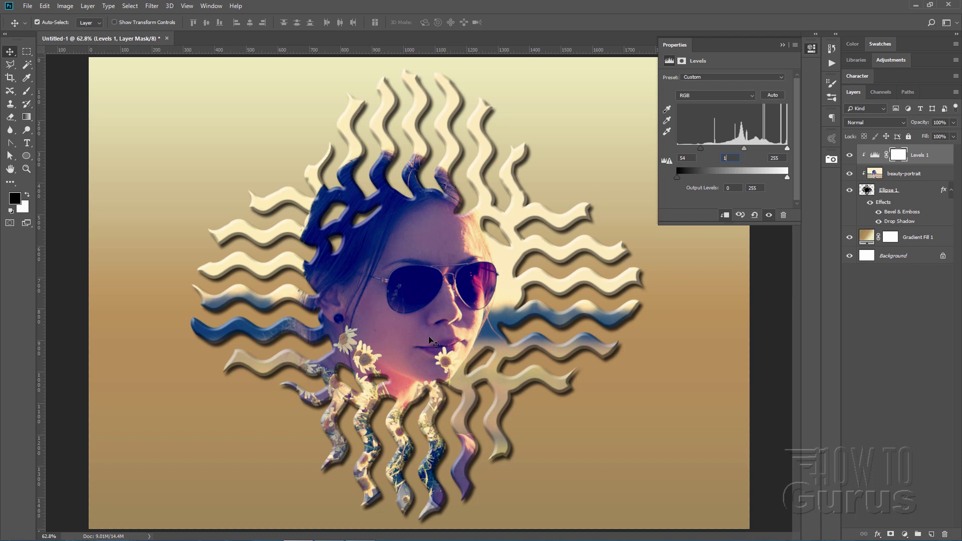
pyautogui.click(781, 46)
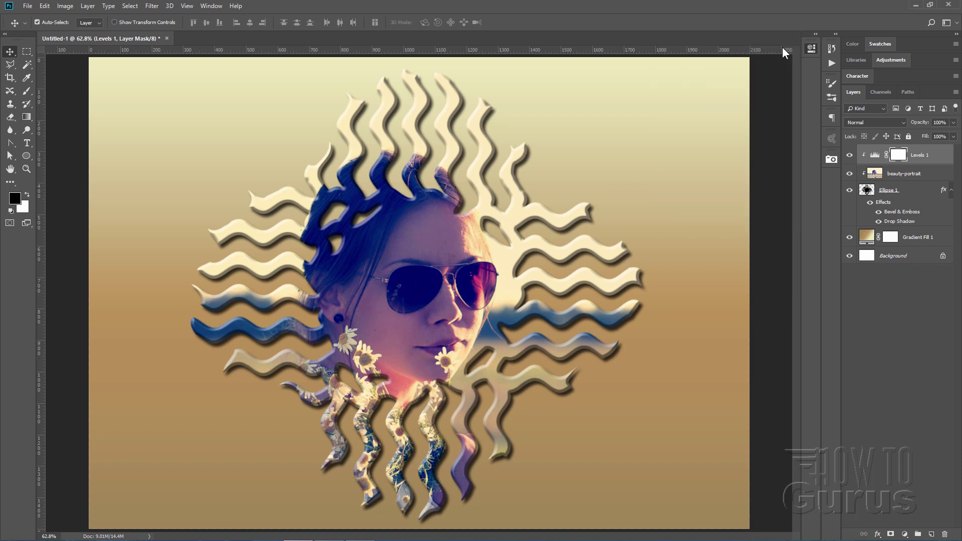